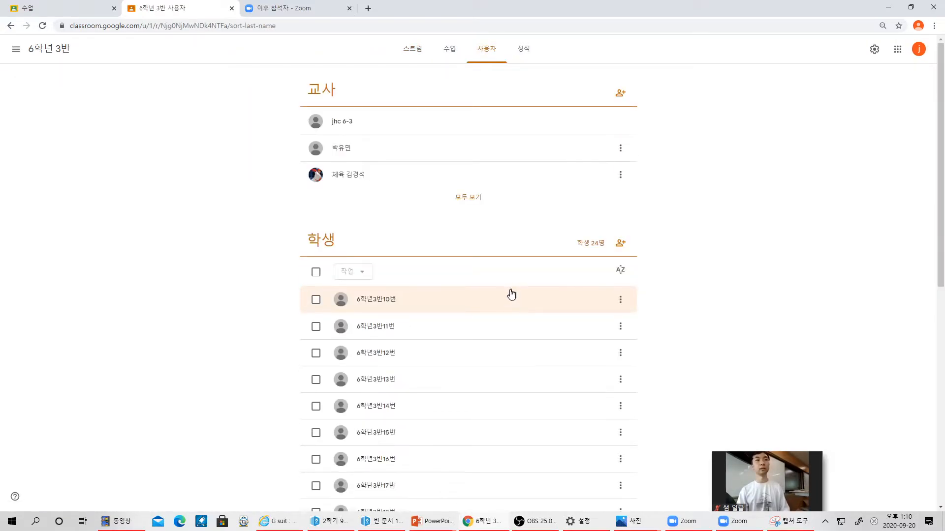
- Scroll through the 24-student roster of 6학년 3반, then minimize Chrome to show the slide
scroll(503, 349, down, 1)
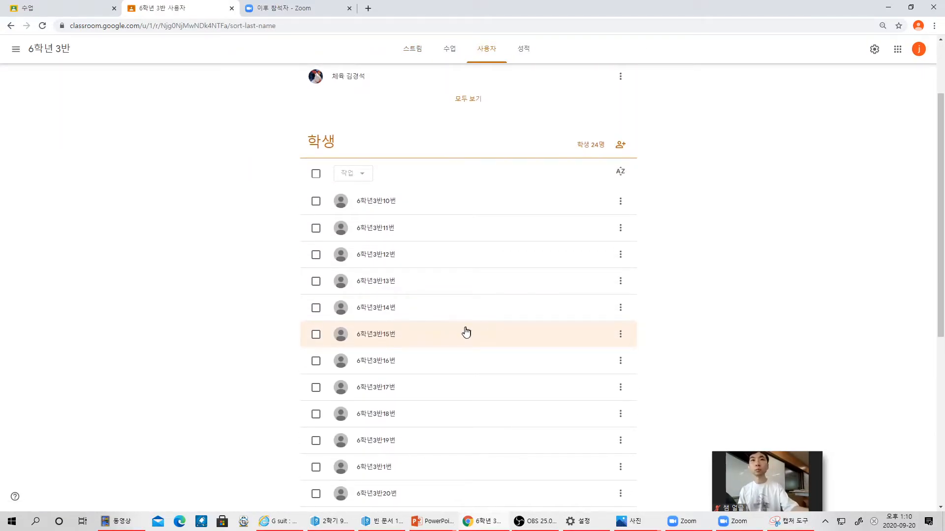
scroll(458, 335, down, 2)
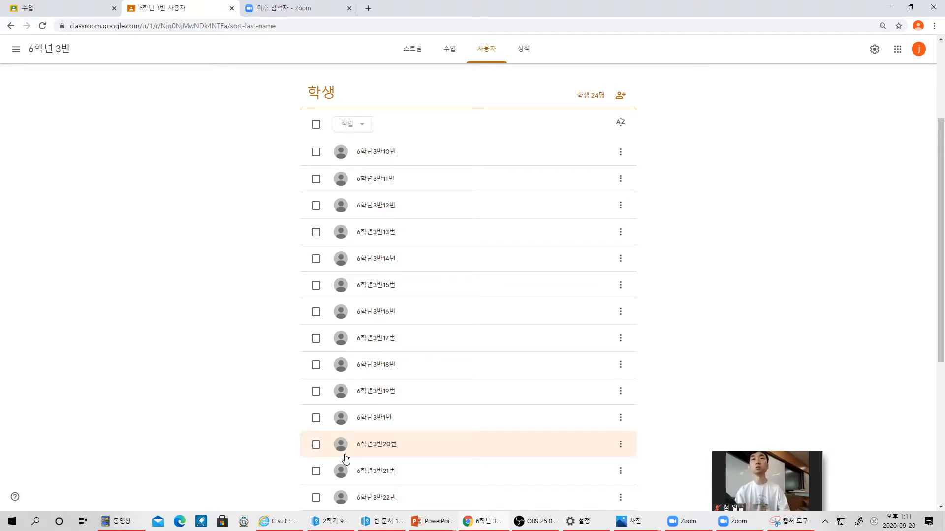
click(494, 522)
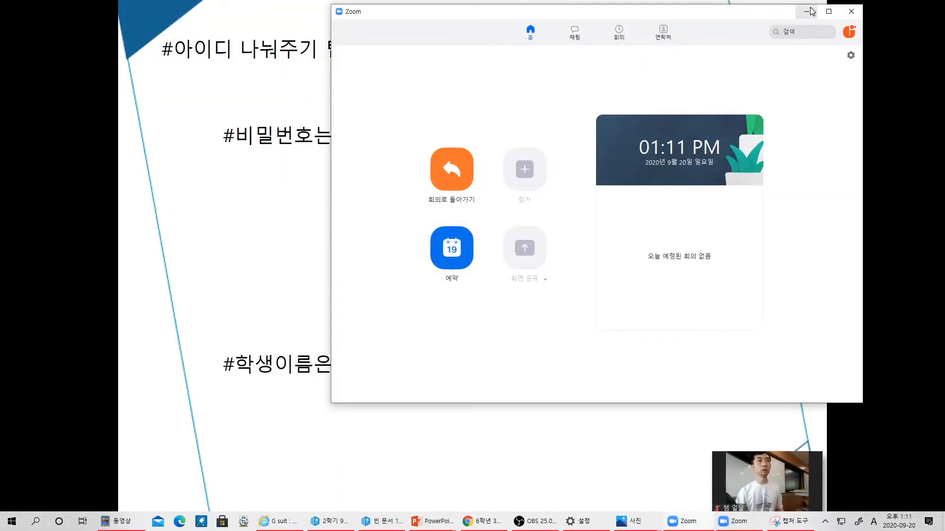
- Hide Zoom, advance to the '#반 개설하기, 초대하기' slide, and return to Classroom's People page
click(806, 11)
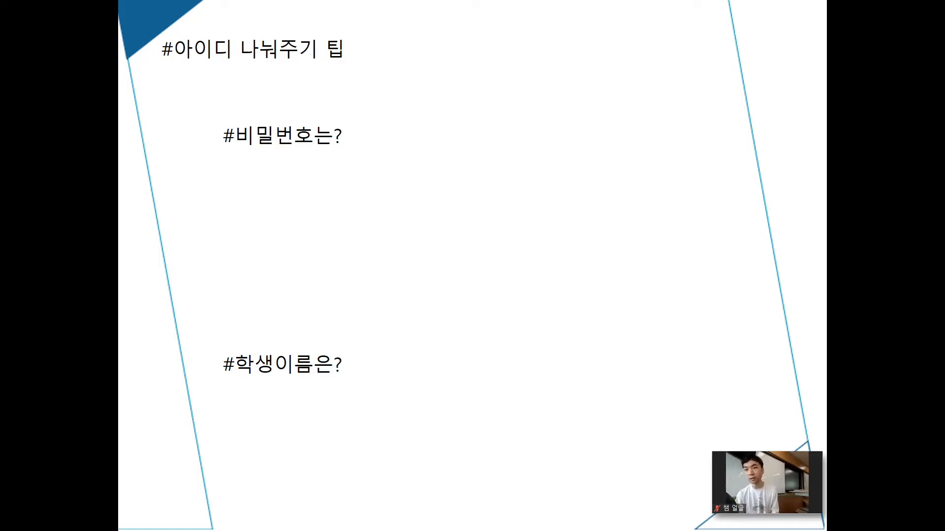
key(Right)
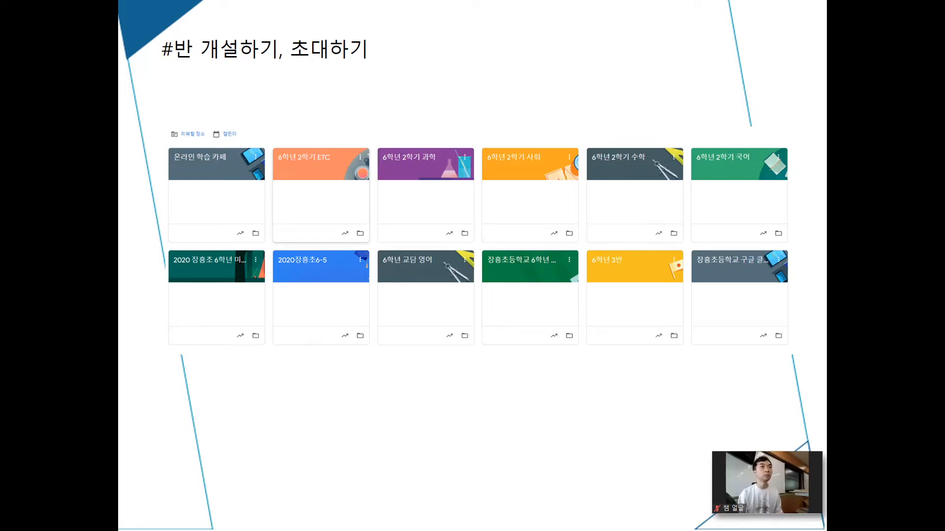
key(alt+Tab)
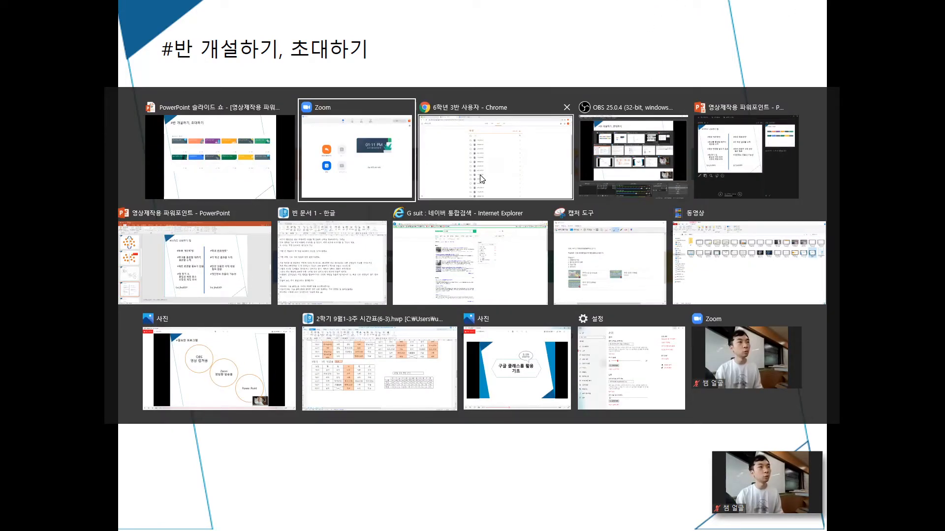
click(482, 178)
scroll(213, 181, up, 3)
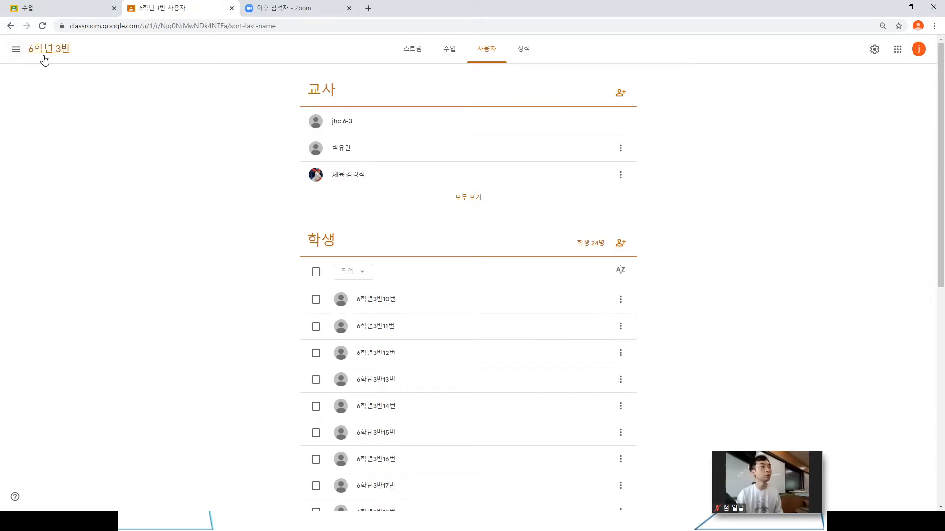
- From the all-classes list, preview the 수업 만들기 form and cancel it without creating a class
click(16, 49)
click(35, 48)
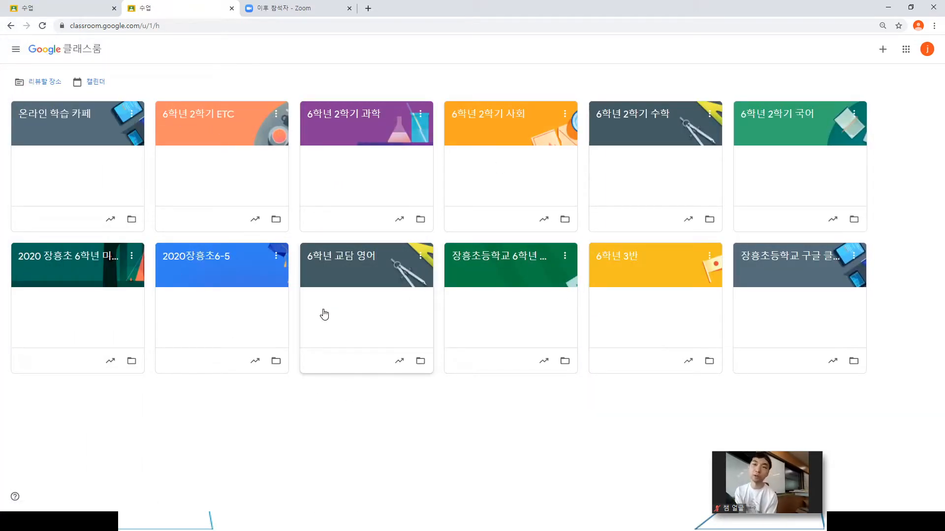
click(882, 51)
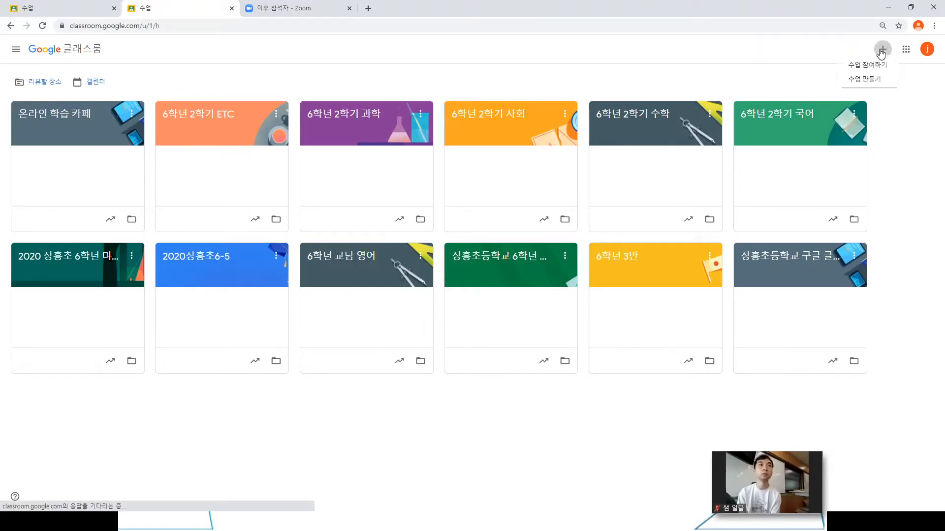
click(863, 84)
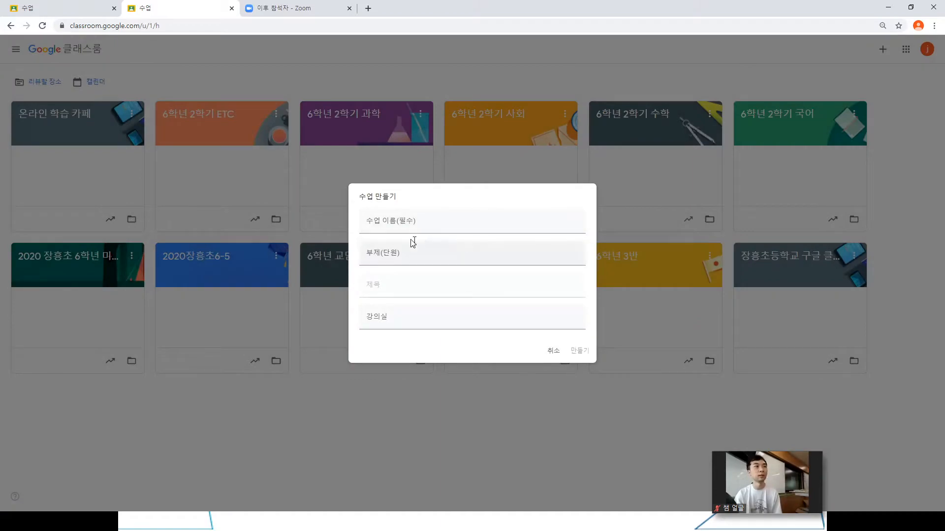
click(415, 217)
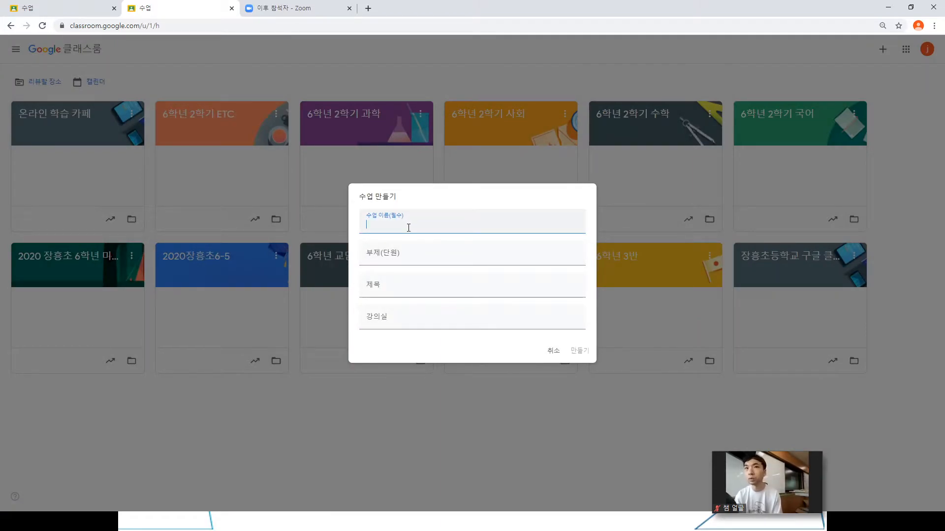
click(553, 351)
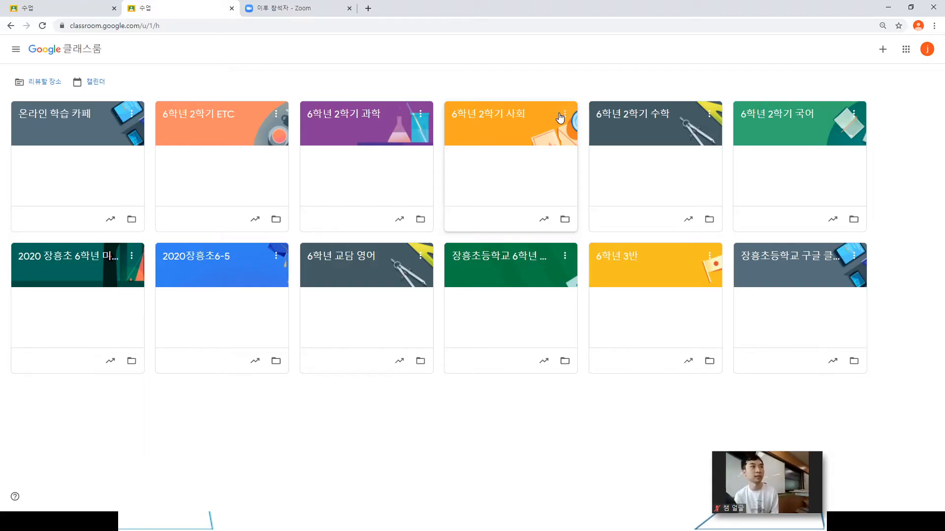
- Bring up the slideshow, then return to Chrome and open 6학년 3반's 사용자 page
mouse_move(634, 513)
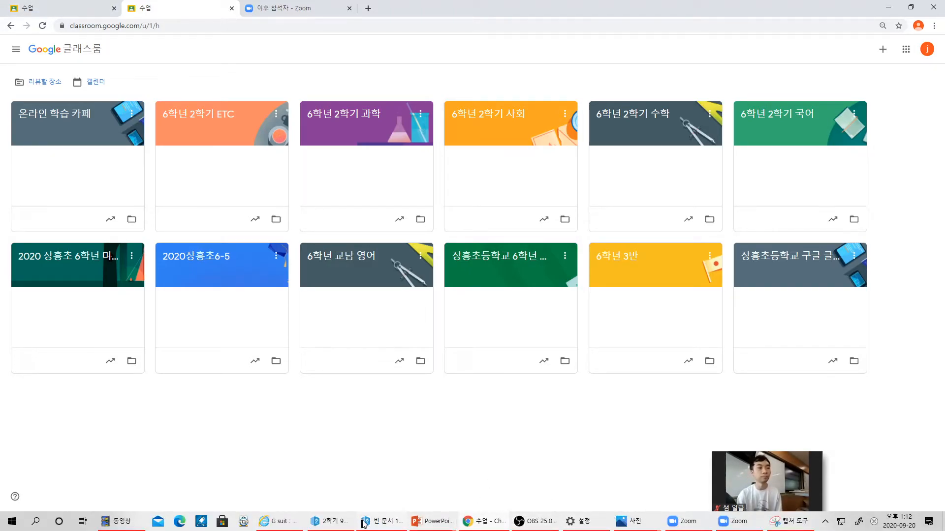
mouse_move(432, 521)
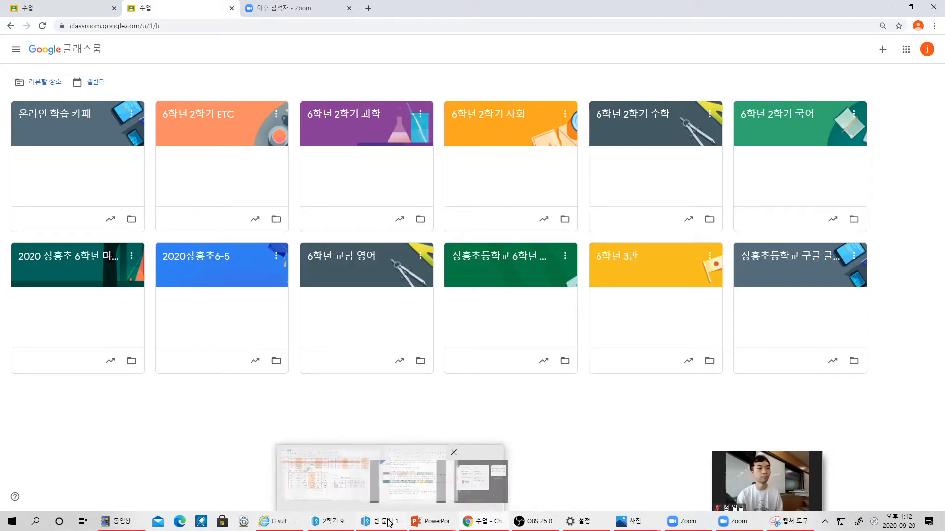
click(488, 448)
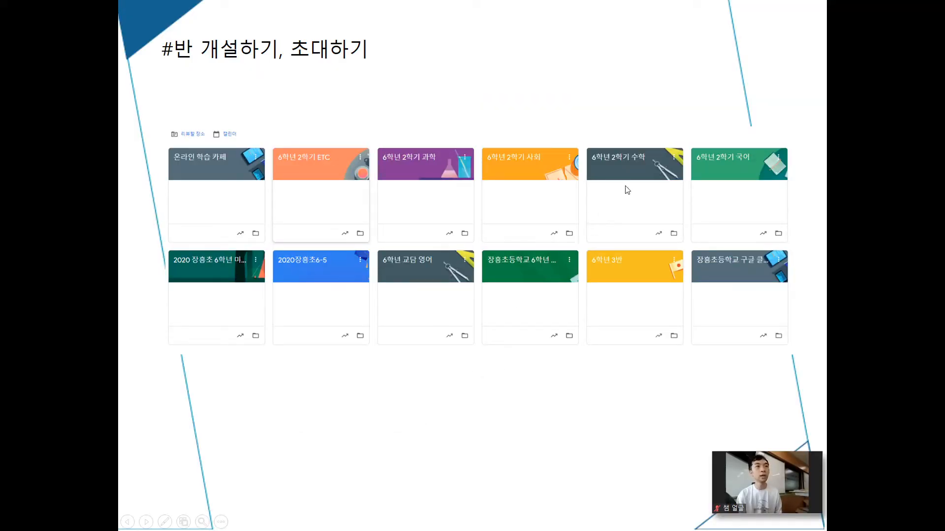
key(alt+Tab)
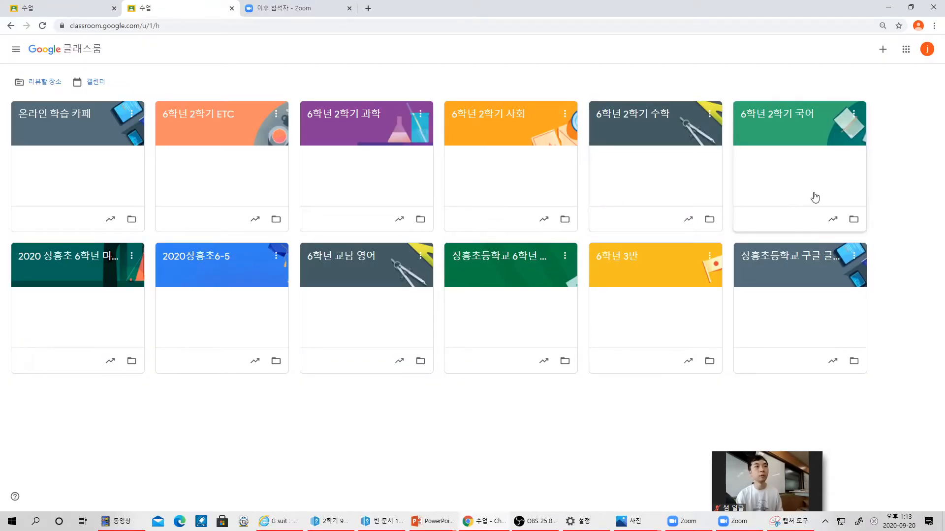
click(671, 258)
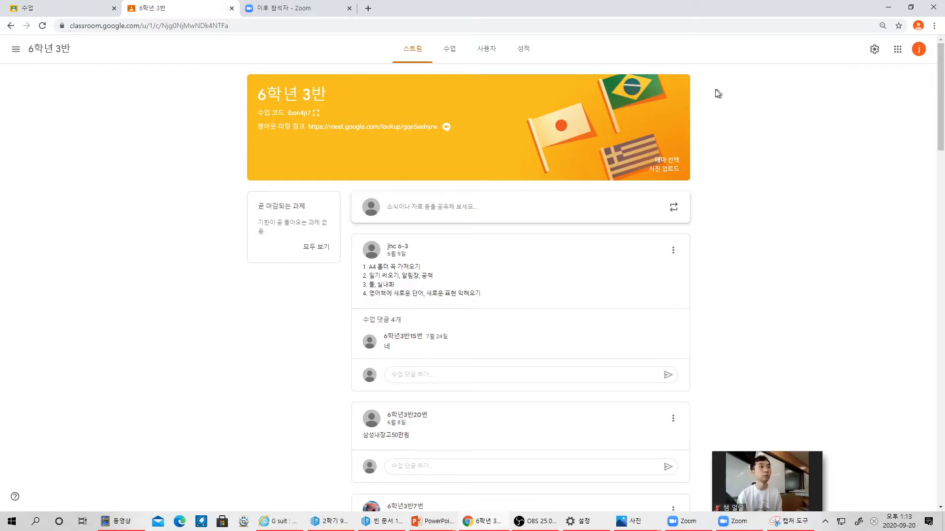
click(488, 50)
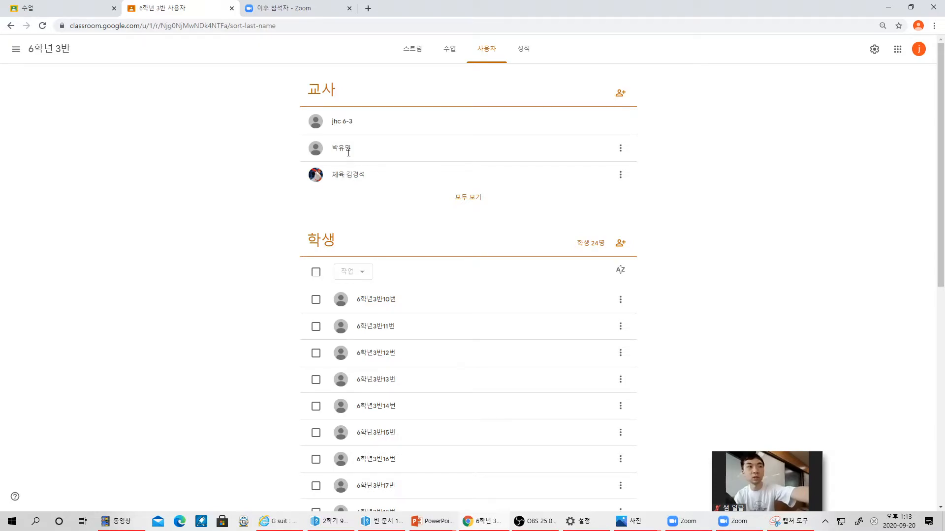
- Start a co-teacher invite, clear the typed address and cancel, then open the student invitation
click(618, 102)
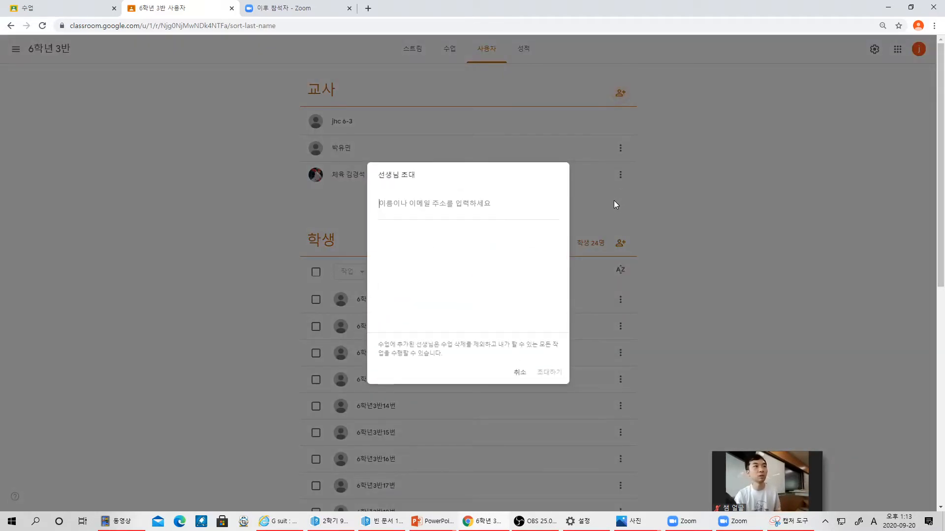
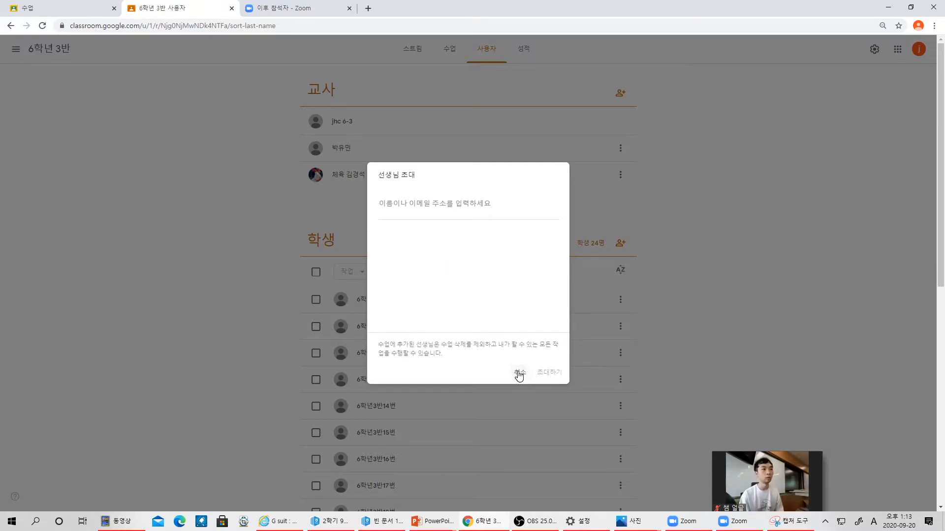
click(519, 375)
click(620, 243)
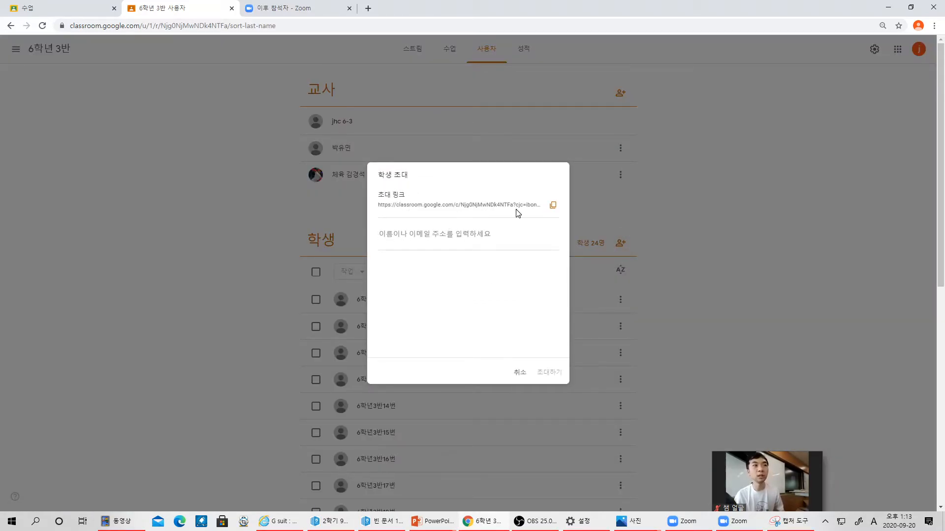
- Close the student invitation and display the class code enlarged on the Stream page
drag(539, 205, 385, 207)
click(403, 206)
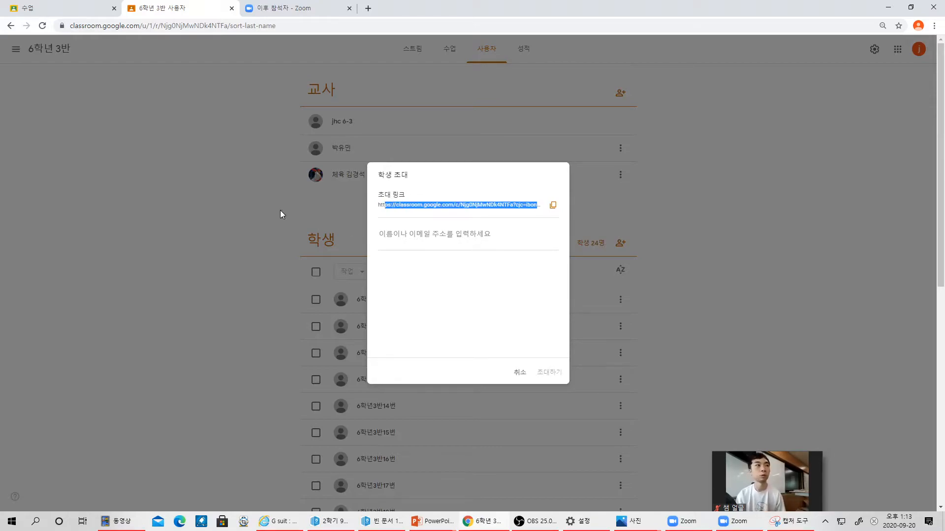
click(520, 371)
click(421, 48)
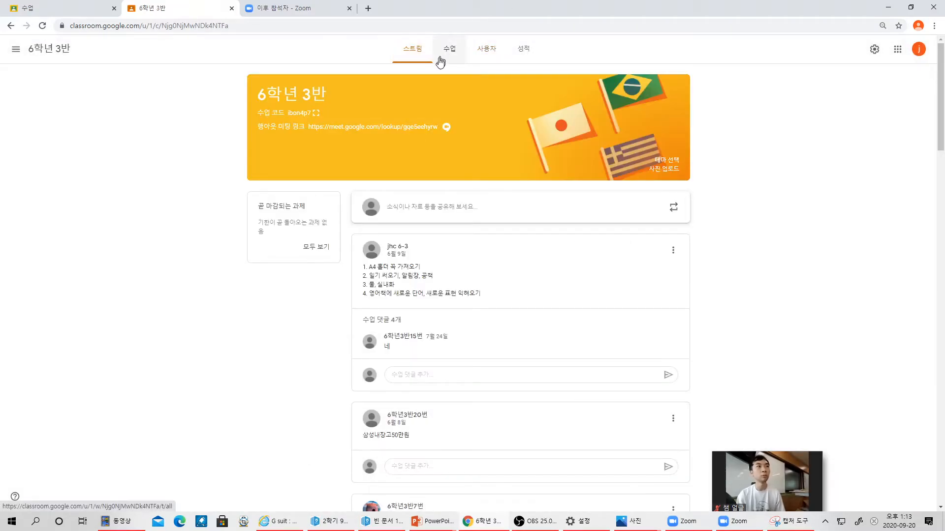
click(317, 113)
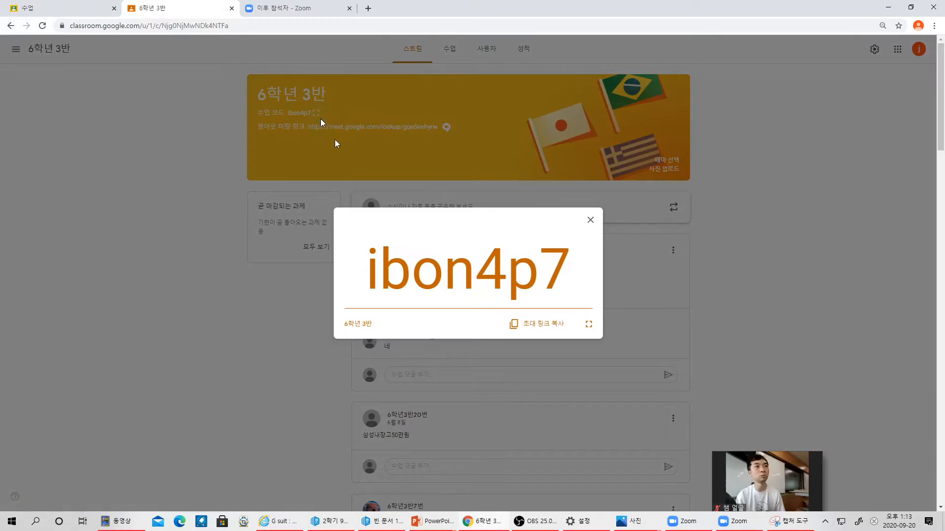
drag(370, 273, 610, 286)
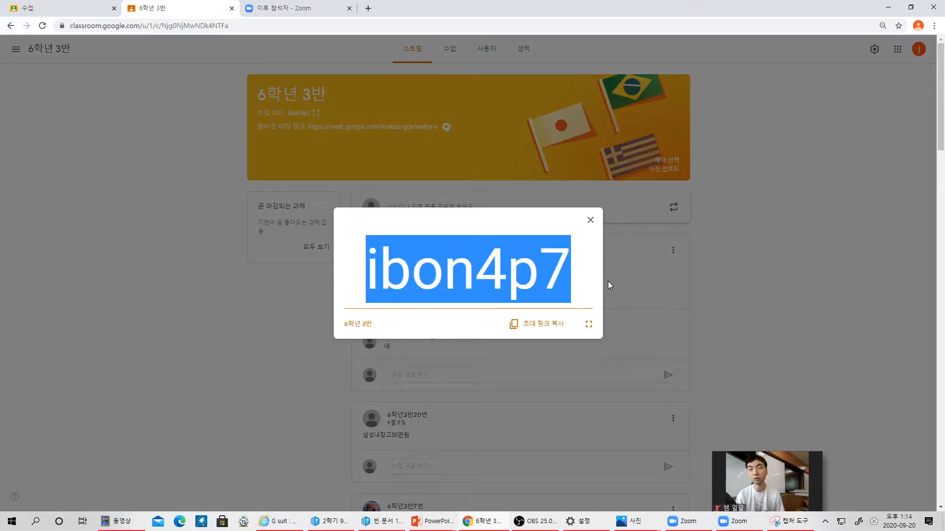
click(574, 281)
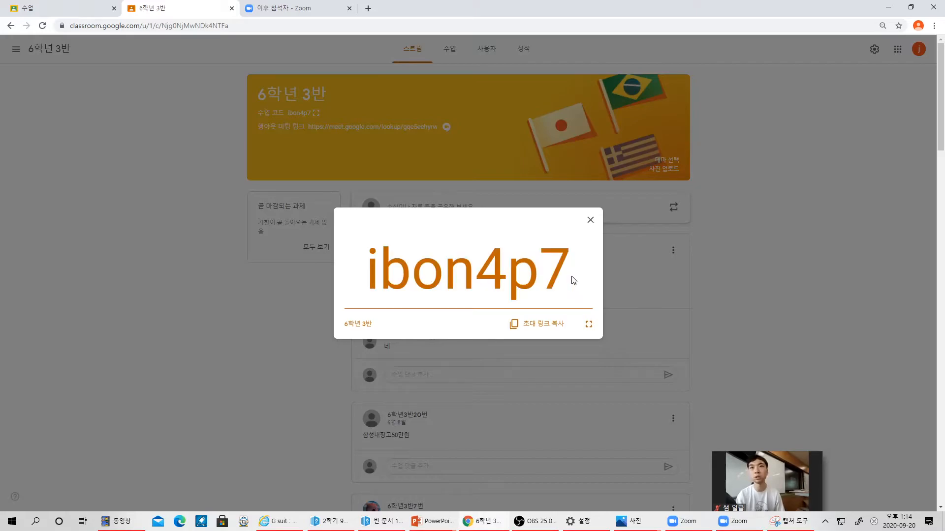
click(590, 220)
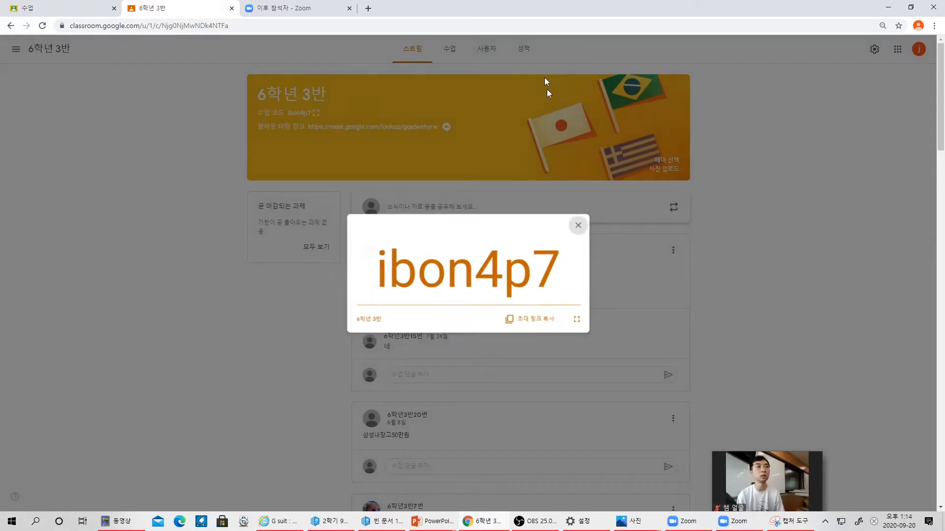
- Reopen the 학생 초대 form on the People page and type a partial student address
click(523, 49)
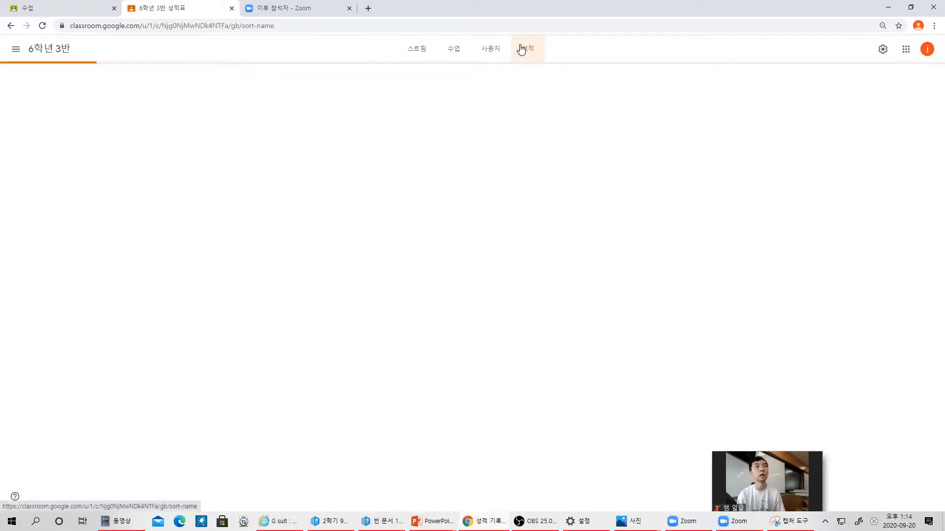
click(493, 56)
click(620, 243)
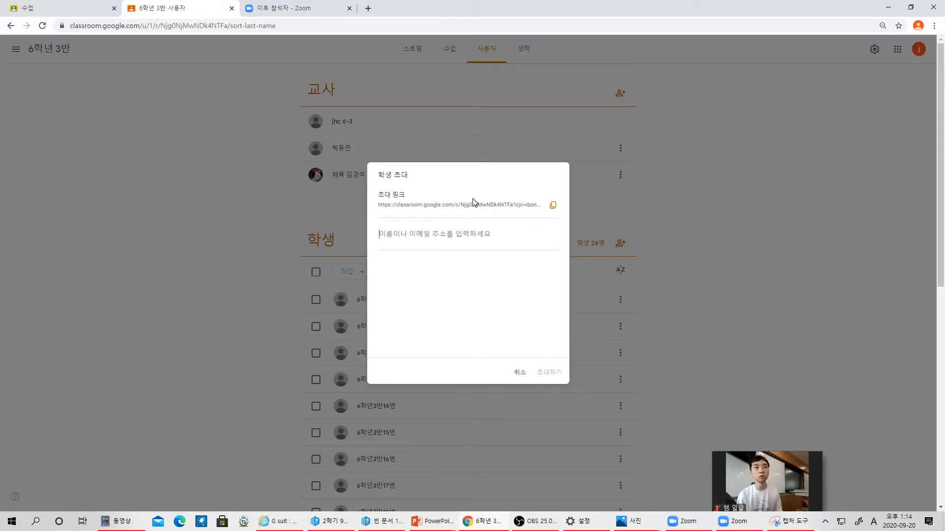
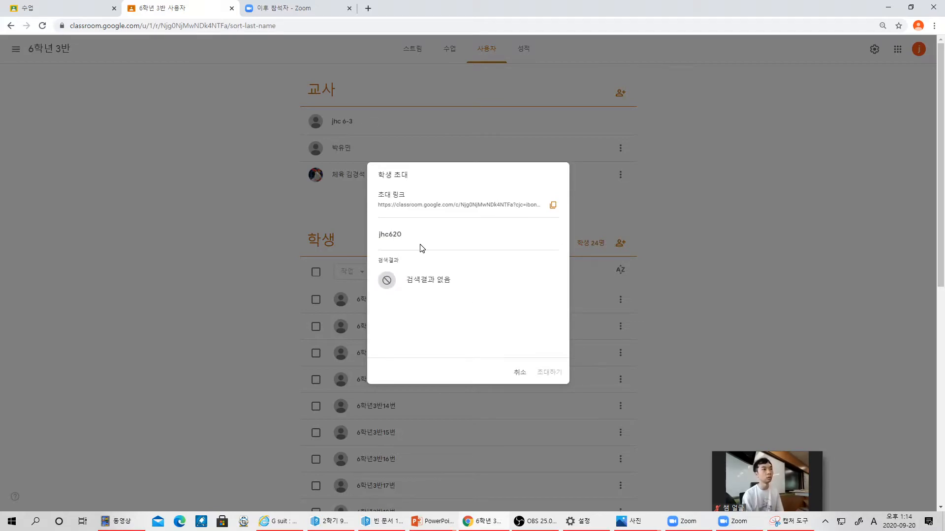
- Add three students' school e-mail addresses as invitee chips in the 학생 초대 dialog
text(@e)
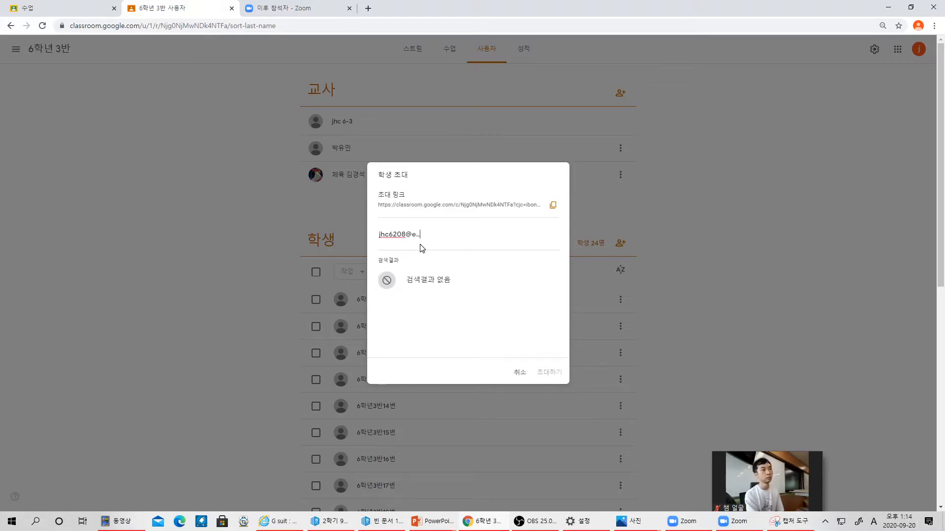
text(.jne.go.kr)
click(432, 281)
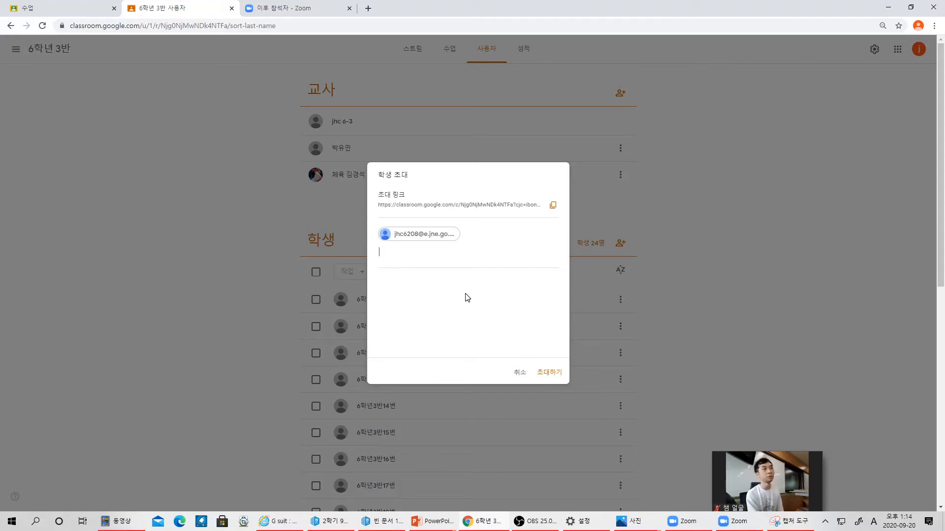
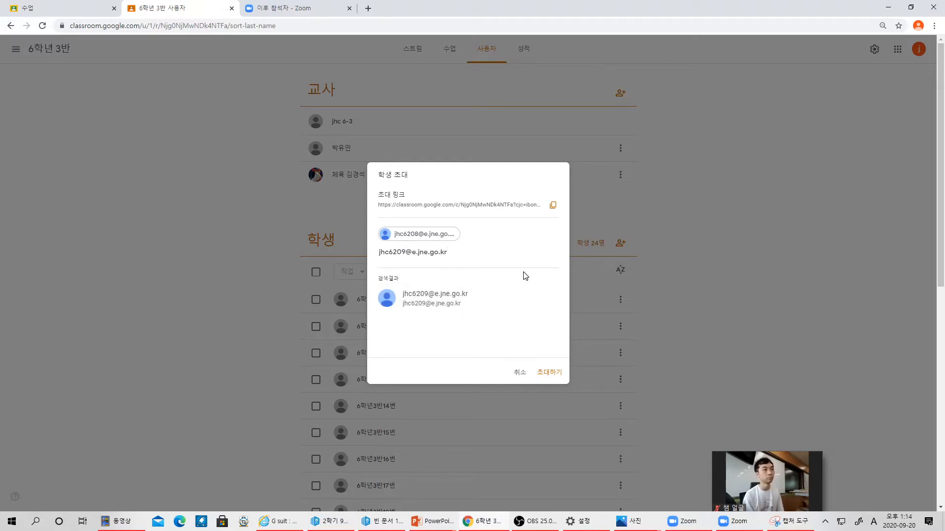
click(484, 303)
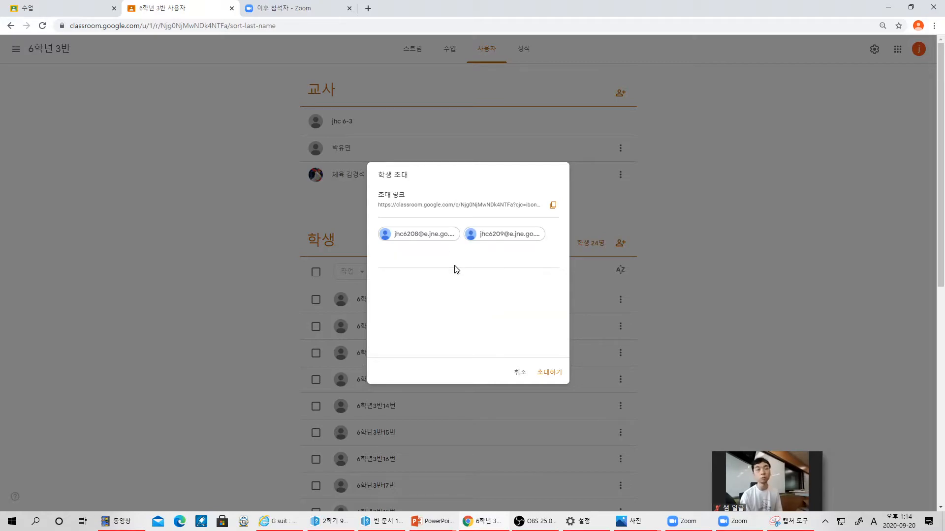
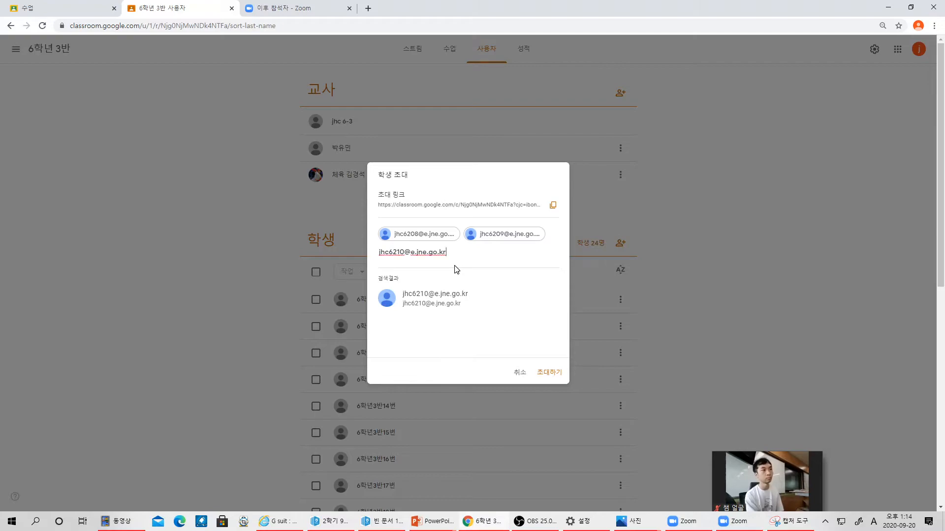
key(Return)
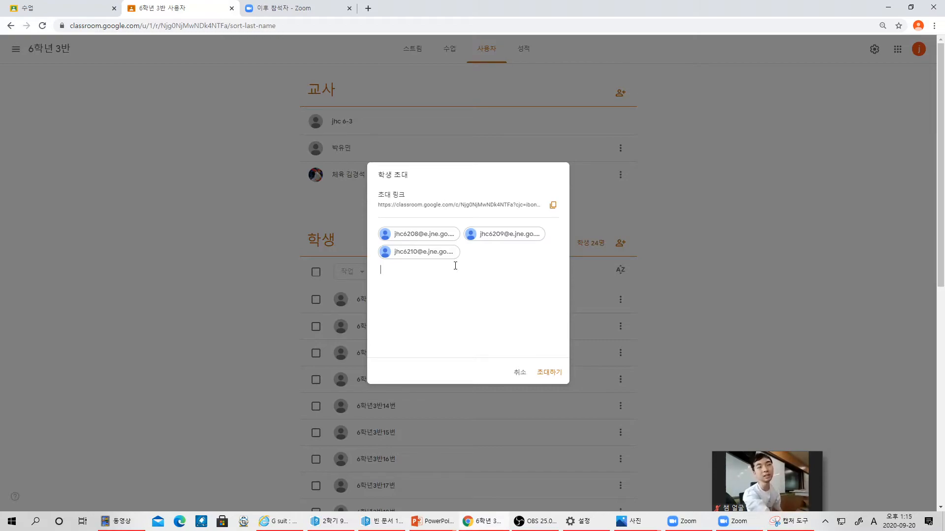
- Search 'ex' in Windows Search and launch Excel 2016 to a blank workbook
click(33, 523)
text(ex)
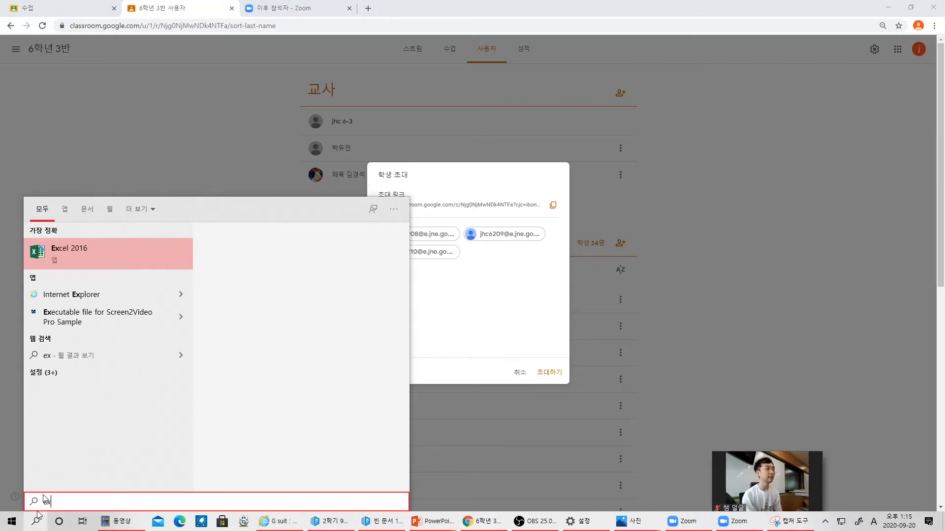
click(99, 253)
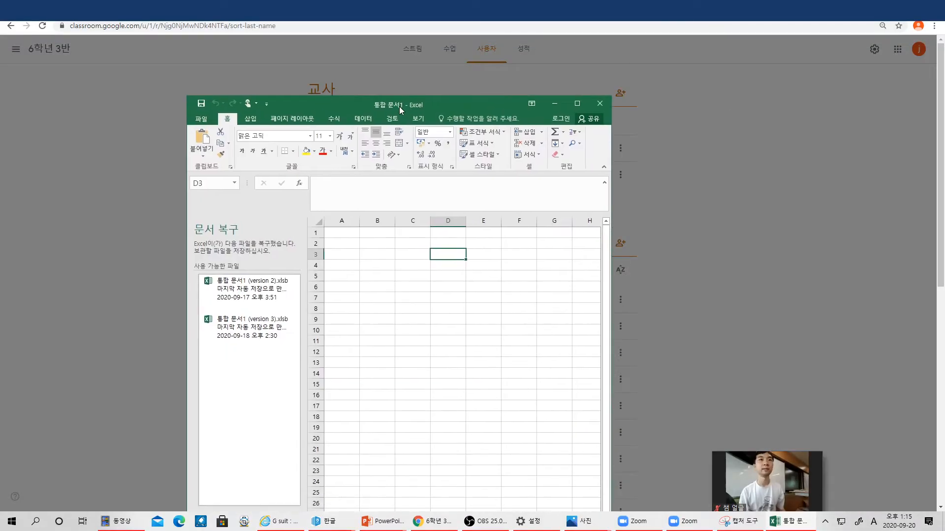
- Maximize Excel and enter the first student's school e-mail in D3, correcting its student number
double_click(400, 106)
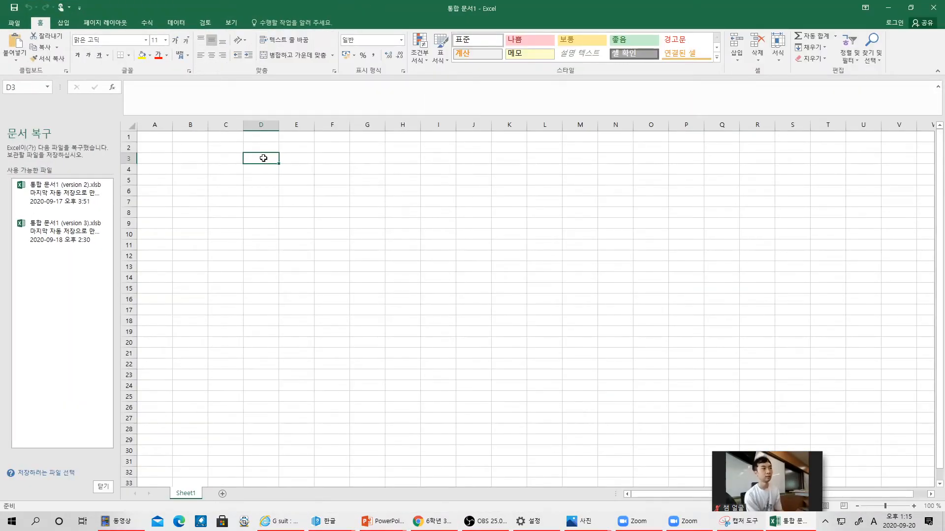
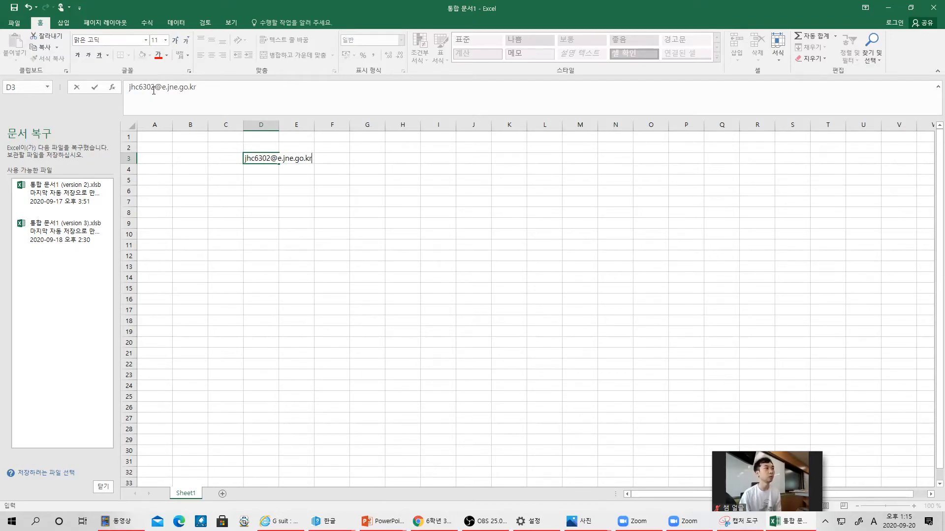
click(156, 91)
key(BackSpace)
key(BackSpace)
text(201)
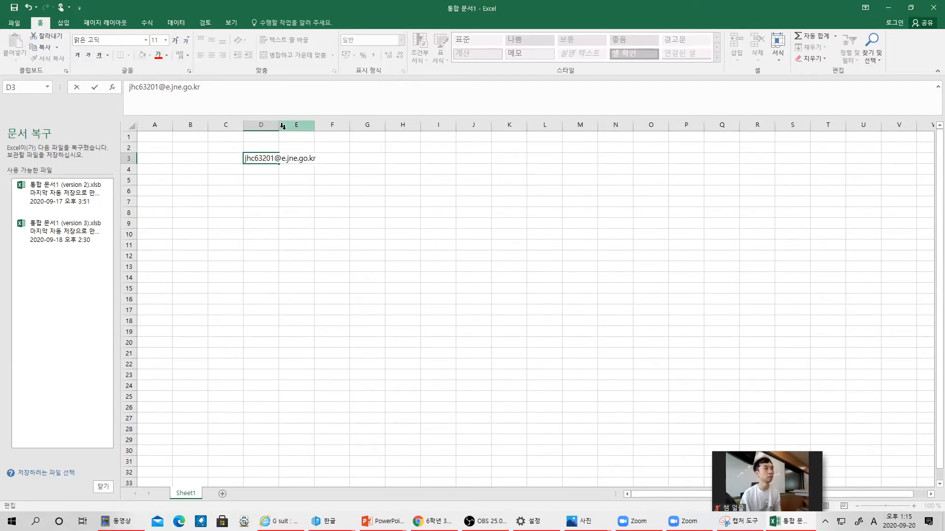
click(272, 159)
key(BackSpace)
key(BackSpace)
key(BackSpace)
text(20)
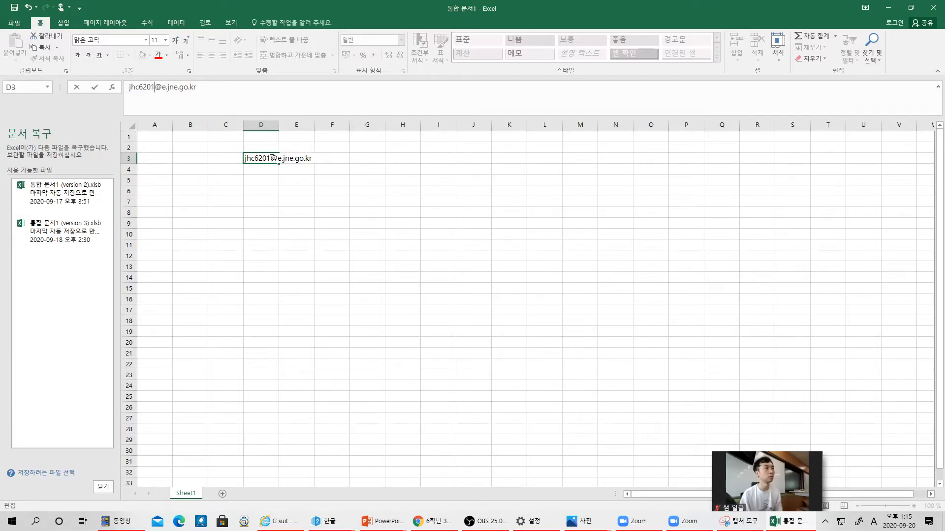
click(489, 250)
click(270, 156)
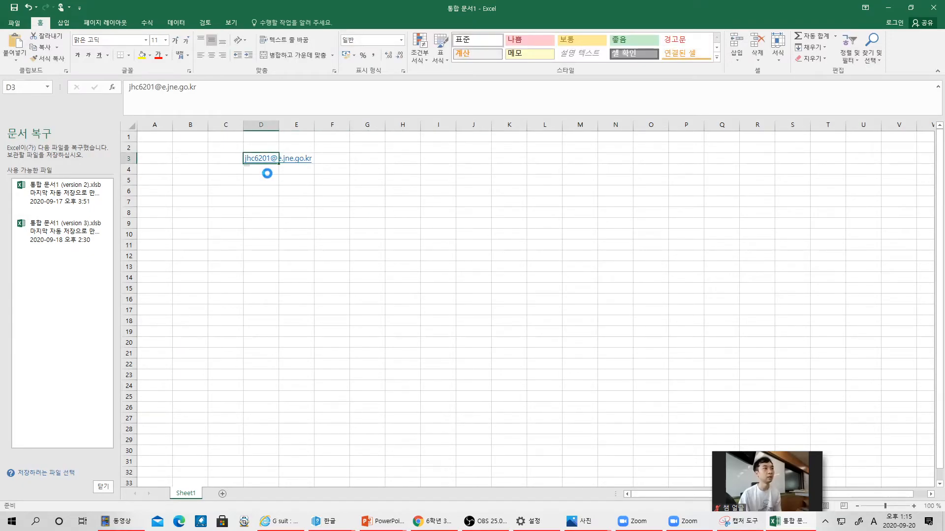
- Dismiss the link prompt, remove the accidentally pasted text box, and reselect D3
click(405, 394)
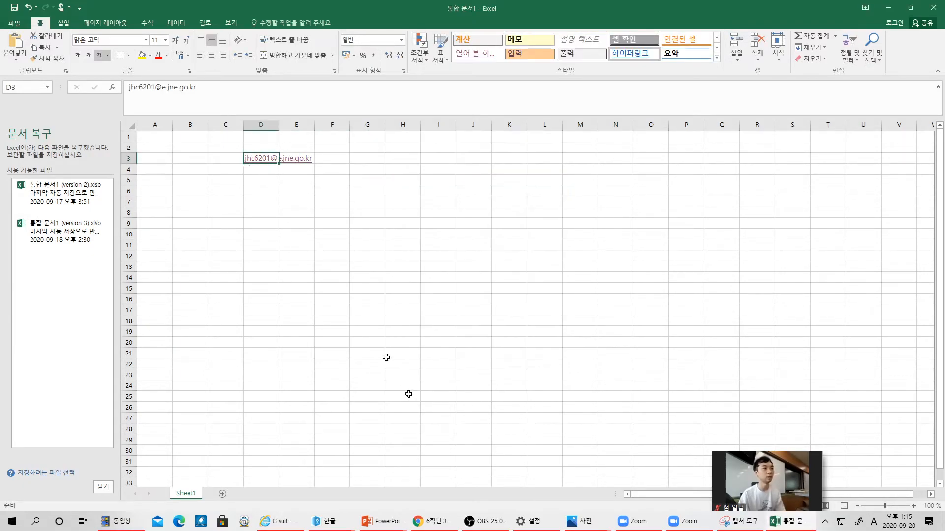
key(ctrl+v)
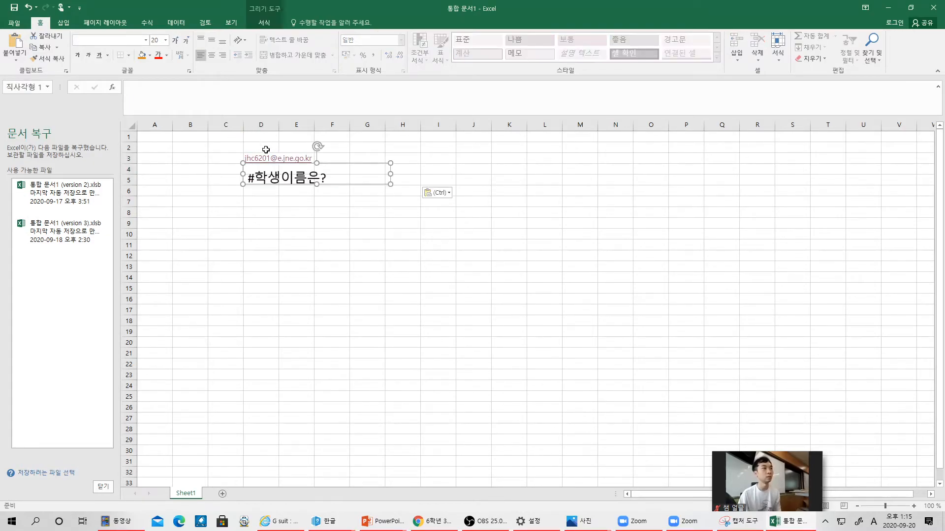
drag(343, 396, 343, 355)
click(265, 170)
key(Delete)
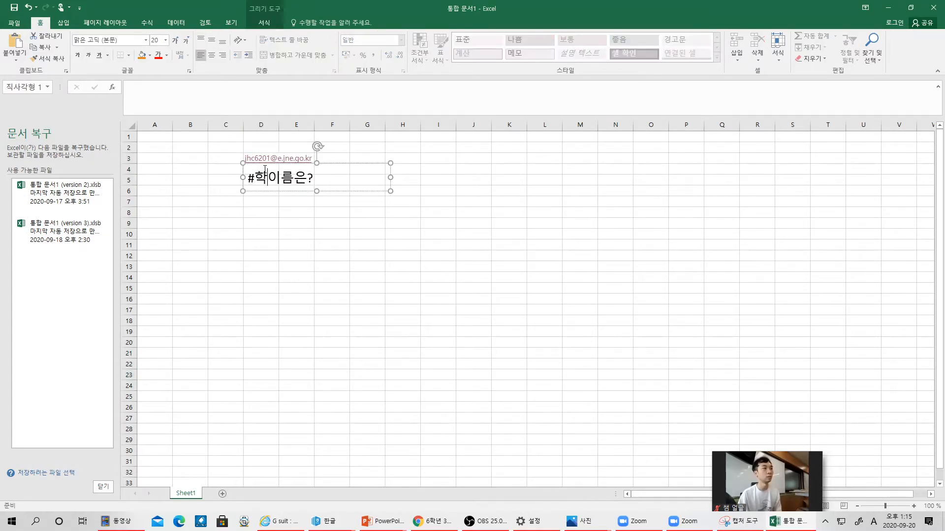
key(Escape)
key(Delete)
click(261, 167)
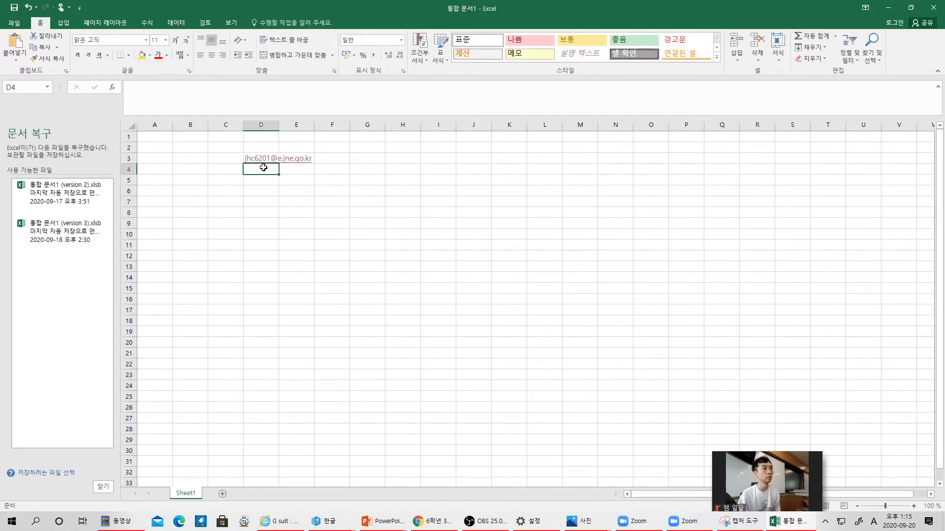
- Enter the second and third student addresses in D4 and D5 with incremented numbers
click(262, 169)
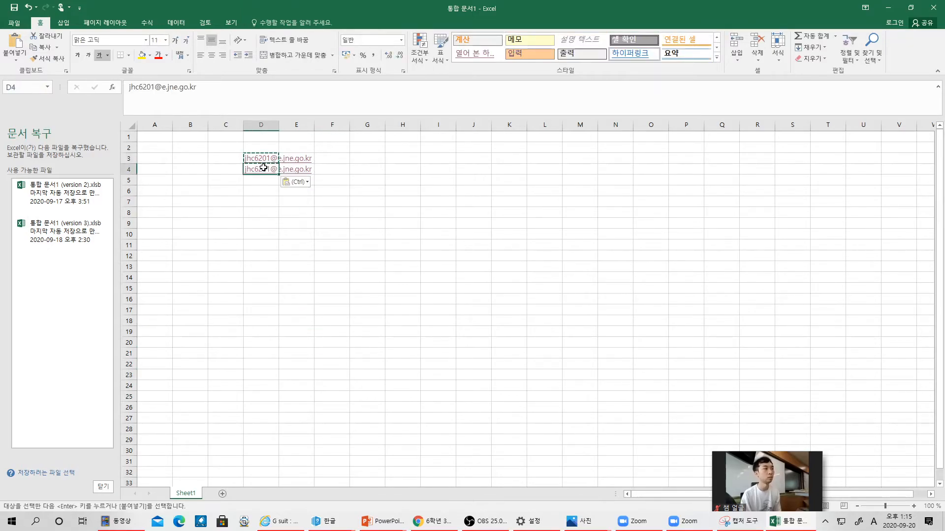
click(155, 88)
key(BackSpace)
text(2)
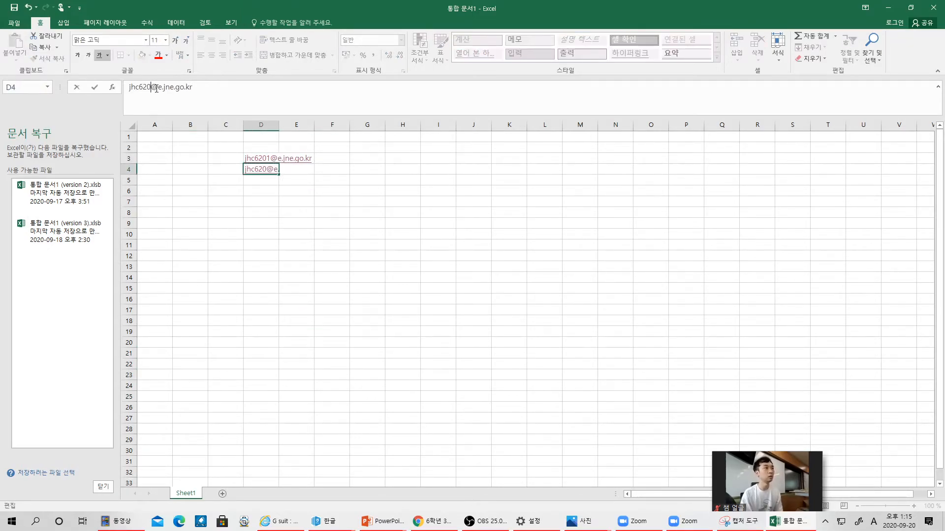
key(End)
key(Return)
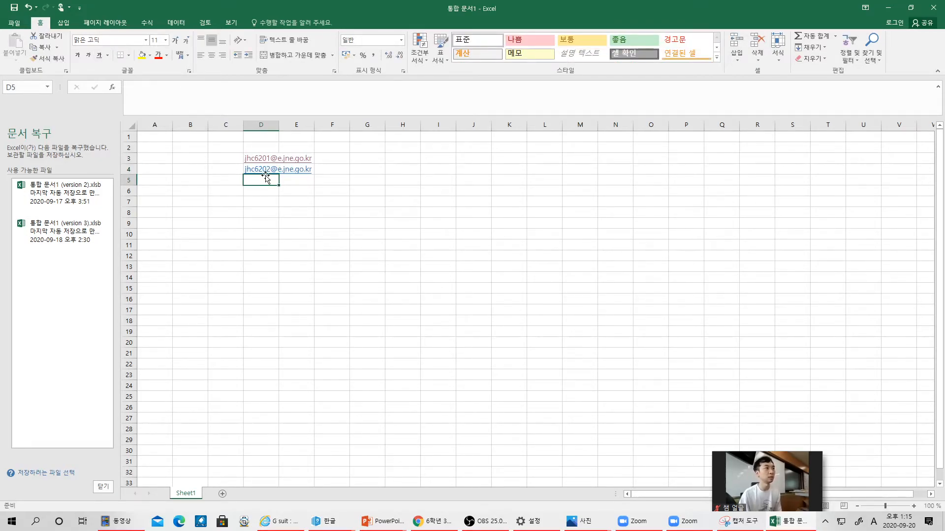
key(Up)
key(ctrl+c)
key(Down)
key(ctrl+v)
click(154, 88)
key(BackSpace)
text(3)
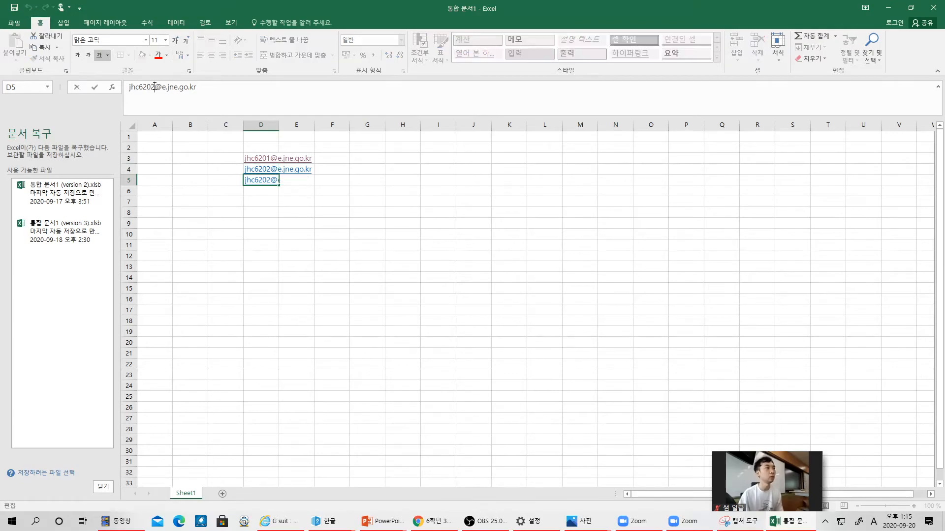
click(367, 222)
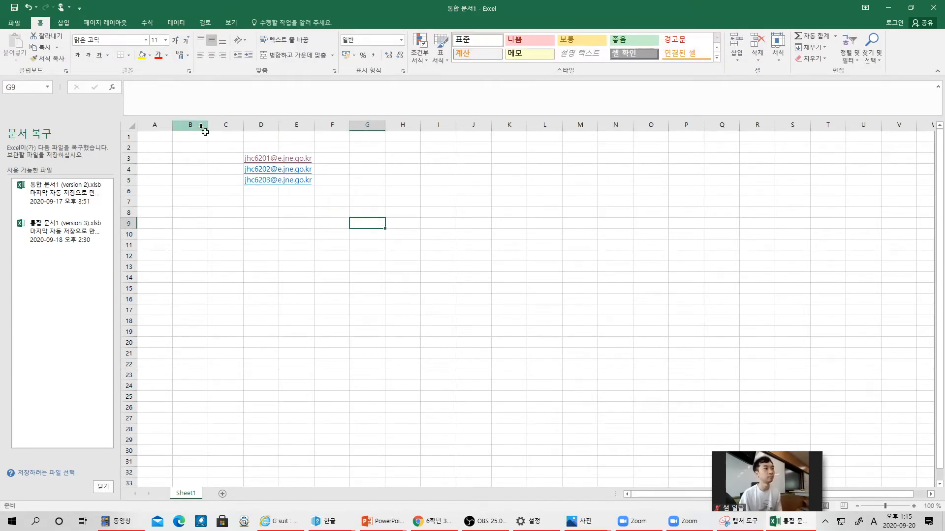
- Attempt a fill down column D and undo it after it started from the wrong row
drag(242, 157, 269, 188)
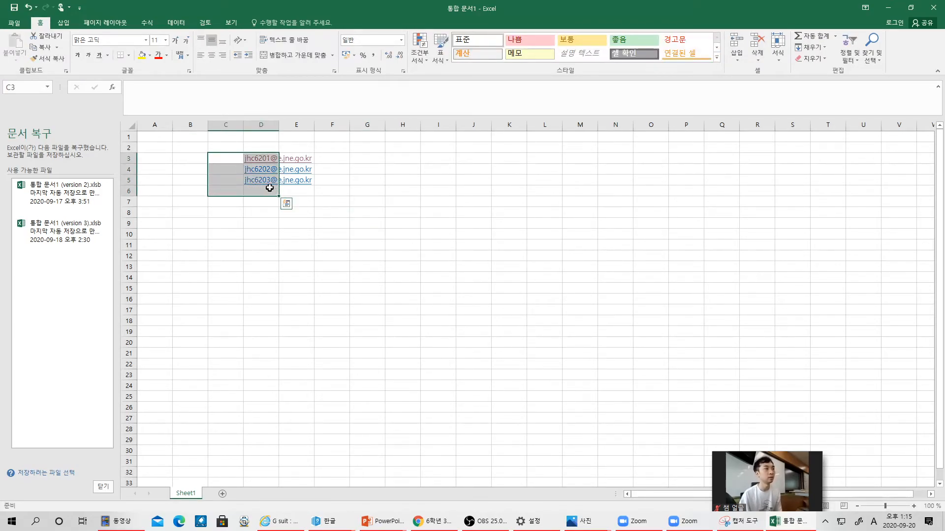
click(299, 192)
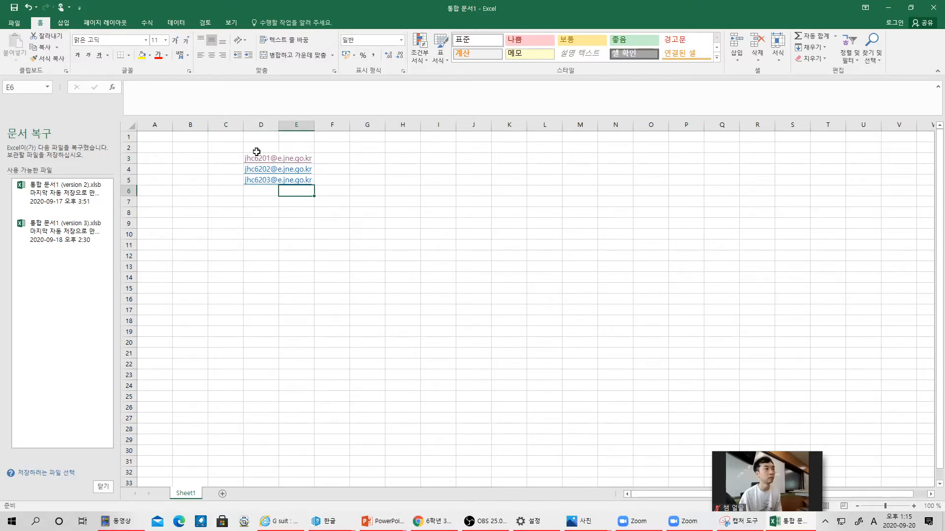
drag(255, 152, 310, 382)
click(396, 320)
key(ctrl+z)
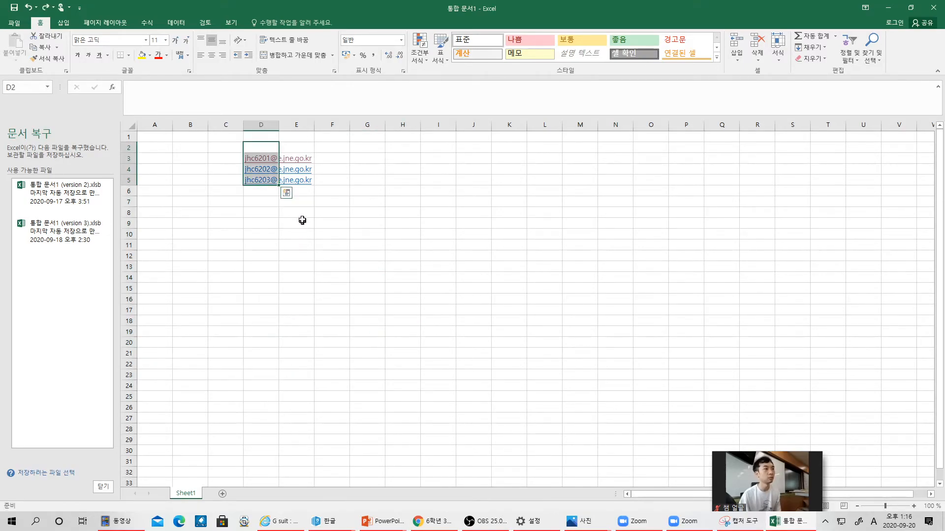
key(ctrl)
click(432, 149)
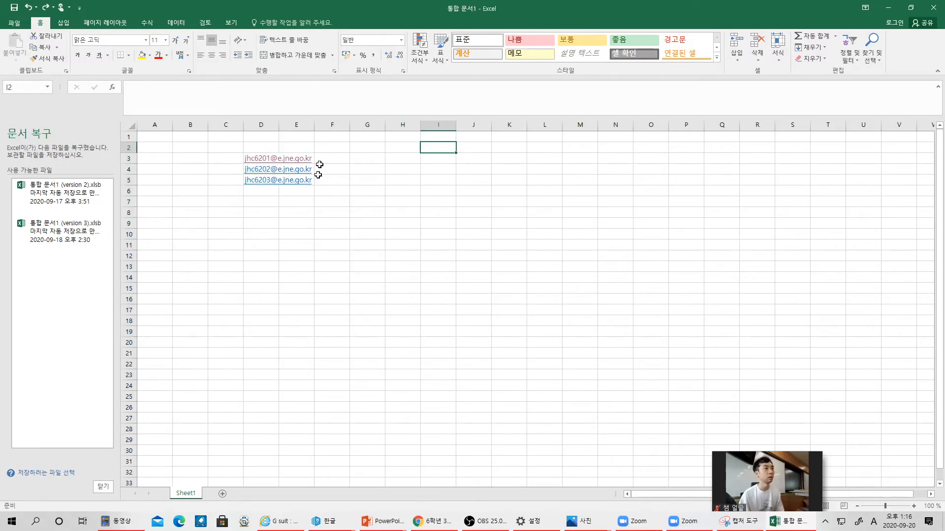
- Fill D3:D5's address series down to row 27, then select and copy the list
key(Left)
key(Left)
key(Left)
key(Left)
key(Left)
key(Down)
key(shift+Down)
key(shift+Down)
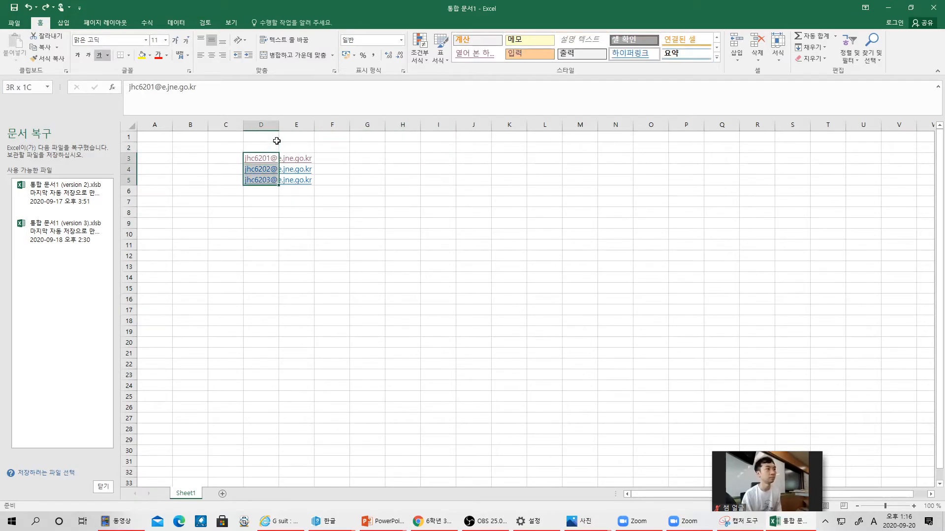
drag(279, 186, 281, 424)
click(374, 386)
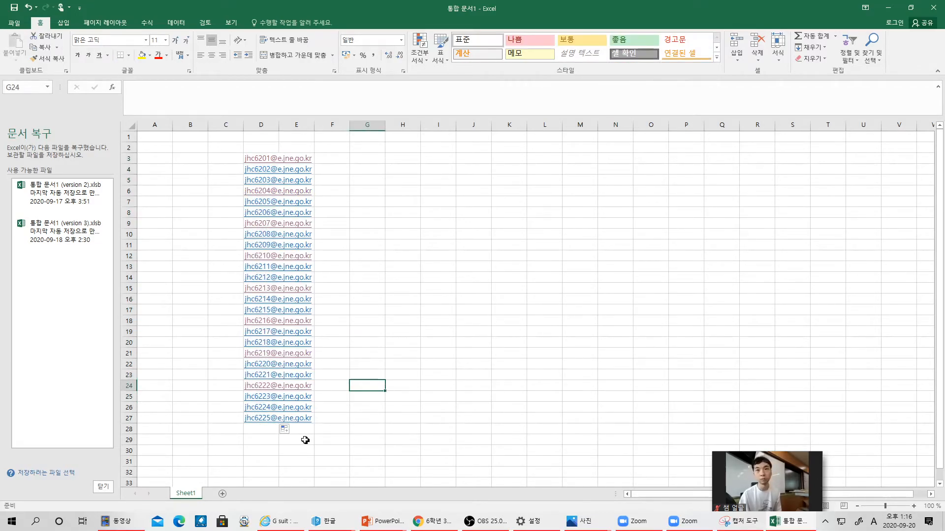
drag(259, 429, 257, 156)
key(ctrl+c)
- Paste the copied student emails into the 학생 초대 invite as recipients, then cancel without sending
click(887, 7)
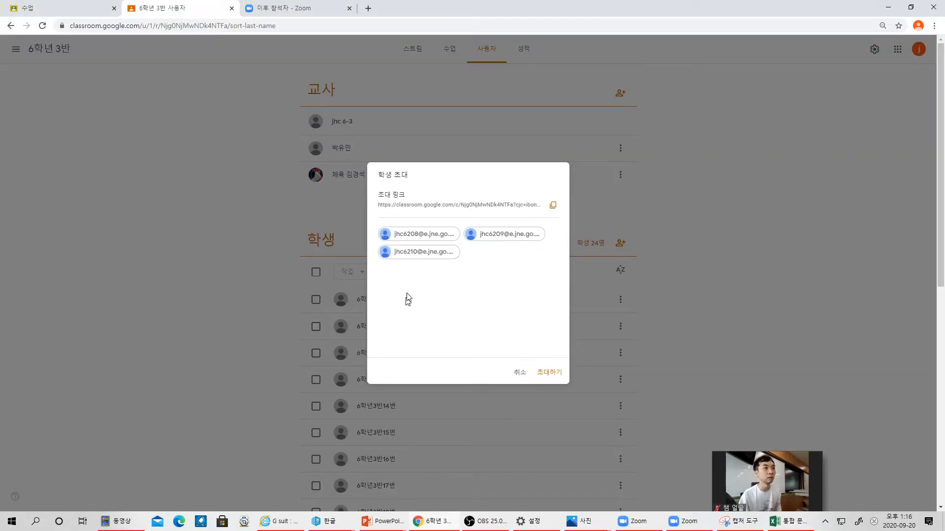
key(ctrl+v)
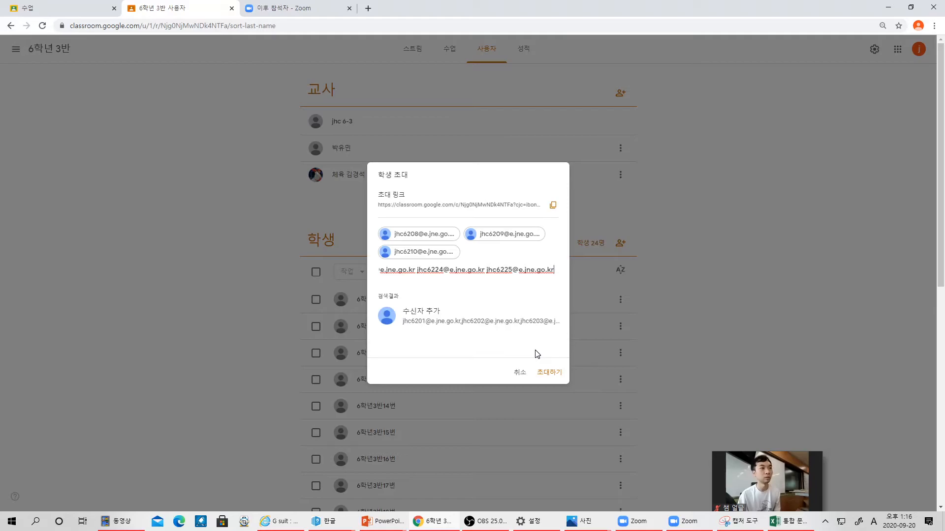
key(Return)
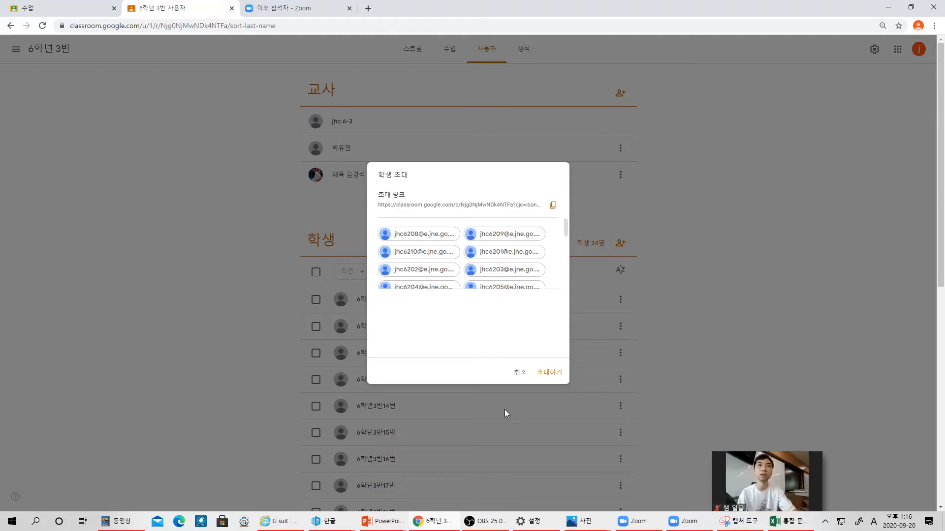
click(517, 374)
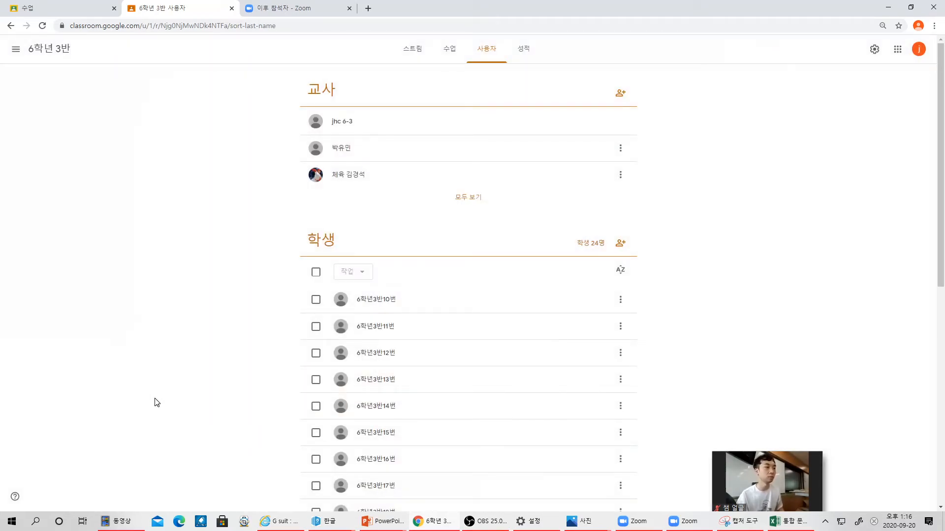
scroll(302, 457, down, 3)
scroll(301, 453, down, 2)
scroll(305, 420, up, 5)
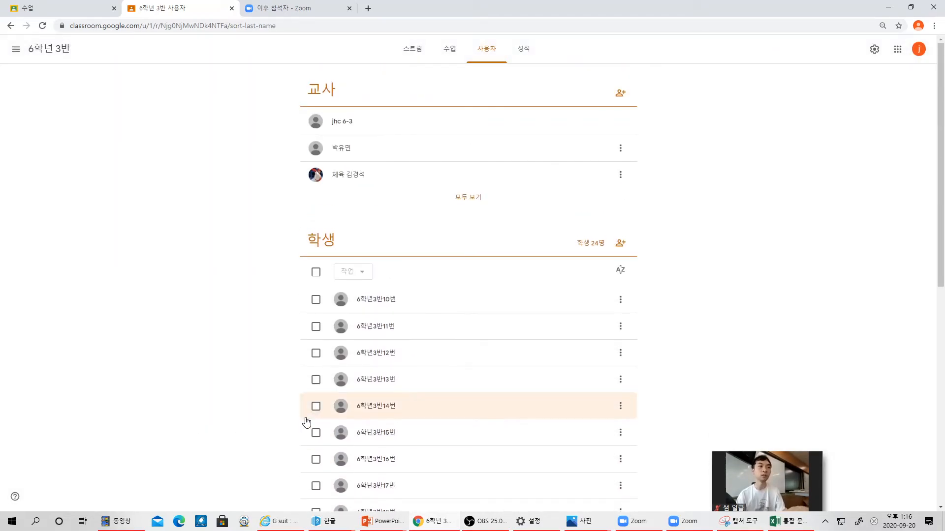
- Advance the PowerPoint slideshow to the '#주제, 자료 정리 팁' slide, then return to 6학년 3반's Classwork page
click(440, 51)
mouse_move(382, 521)
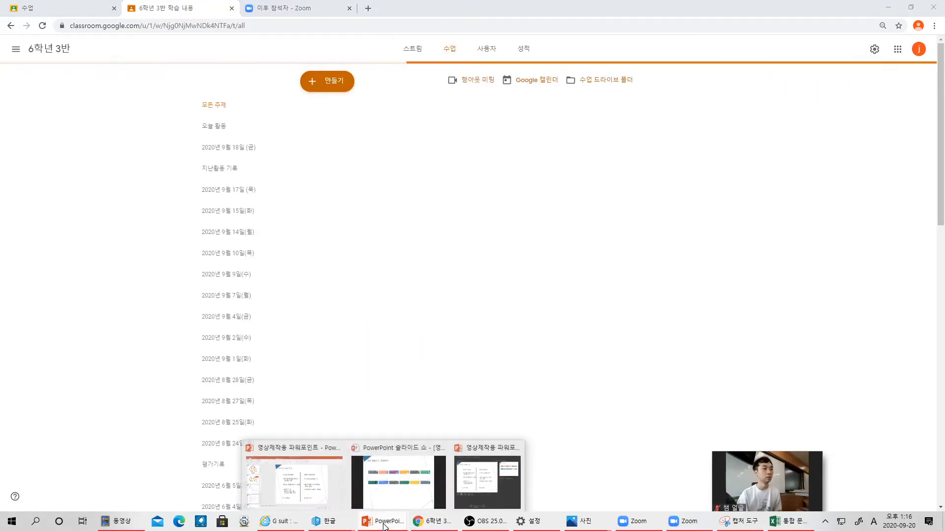
click(398, 498)
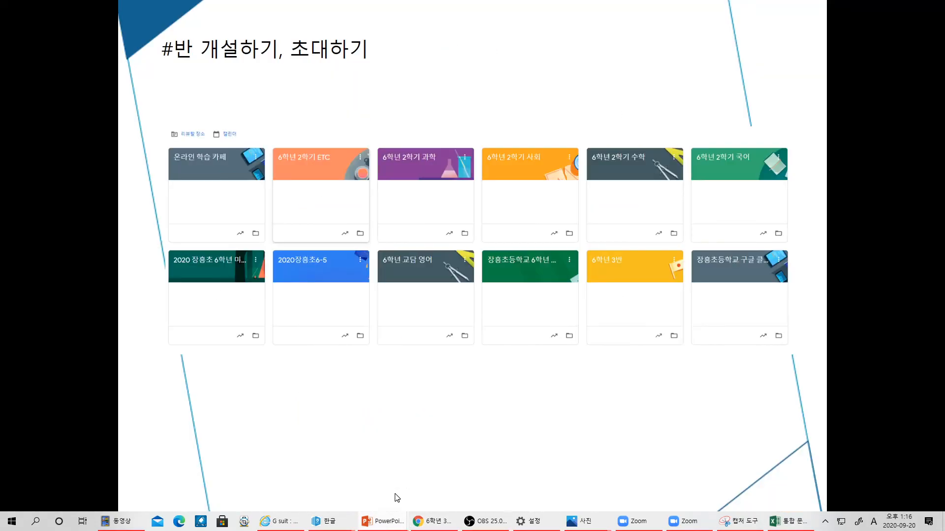
click(300, 342)
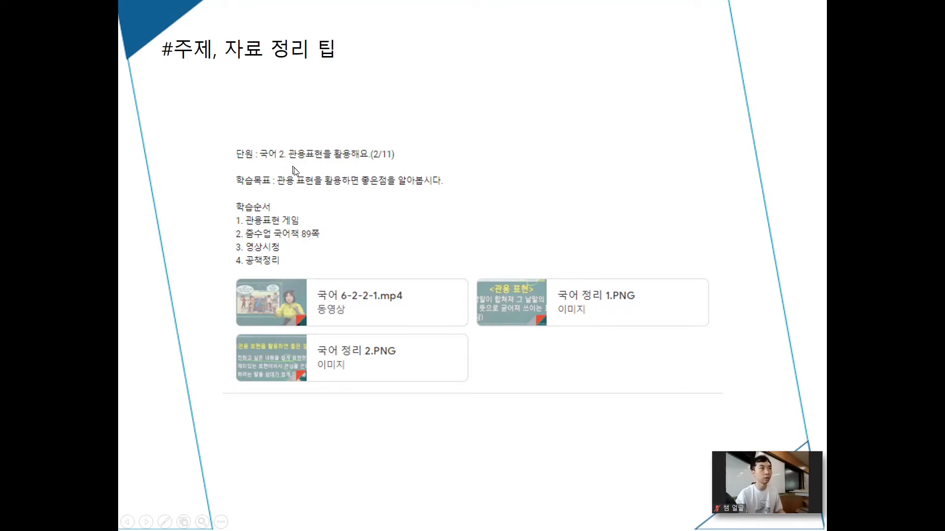
key(alt+Tab)
click(318, 193)
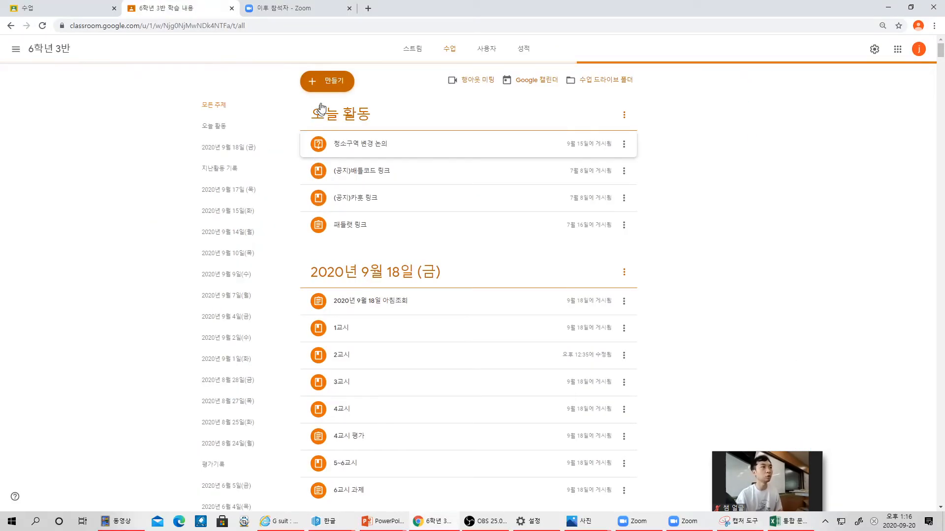
- Show the 만들기 options on the Classwork page: 과제, 퀴즈 과제, 질문, 자료, 게시물 재사용, 주제
click(327, 91)
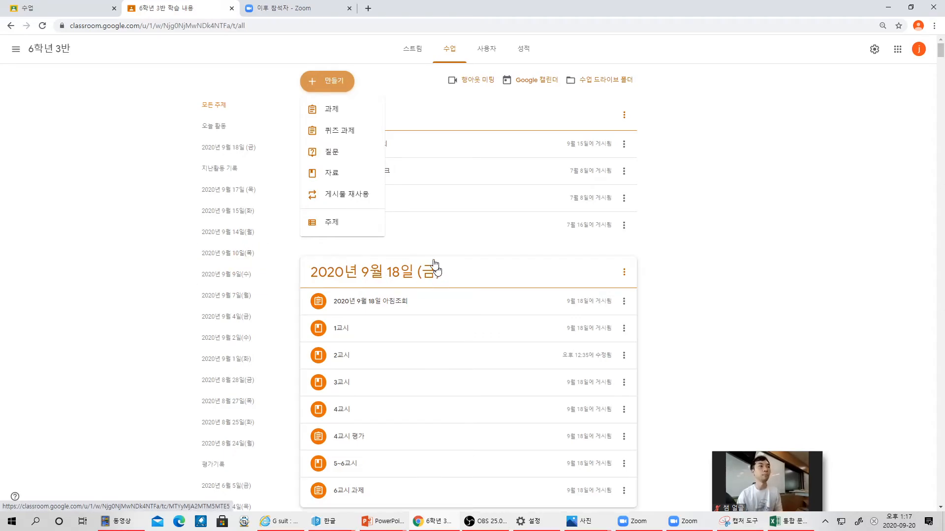
click(687, 300)
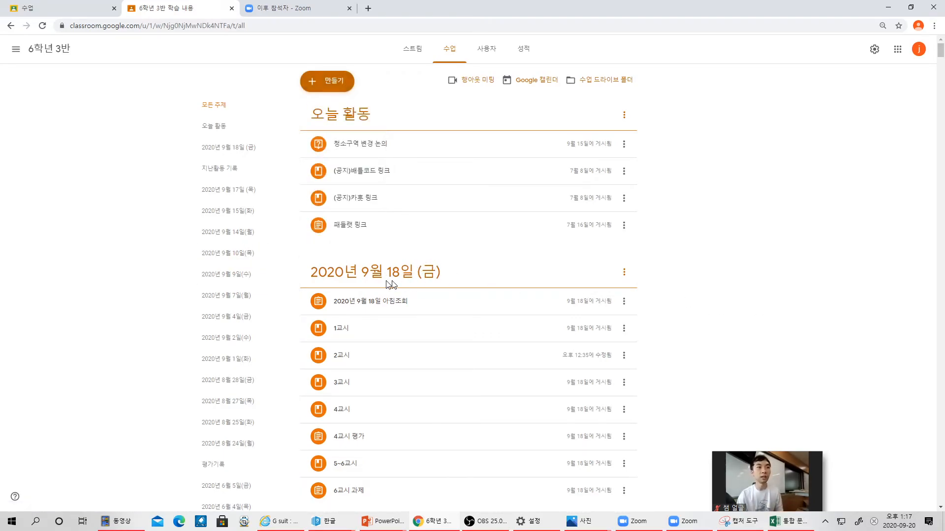
click(332, 84)
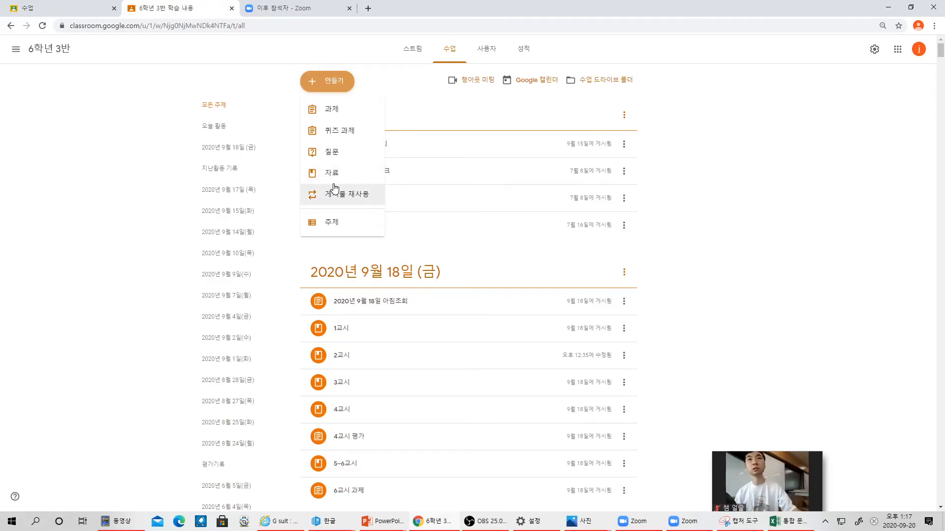
- In 게시물 재사용, browse the 6학년 교담 영어 posts, then list the 6학년 2학기 사회 class's posts
click(337, 194)
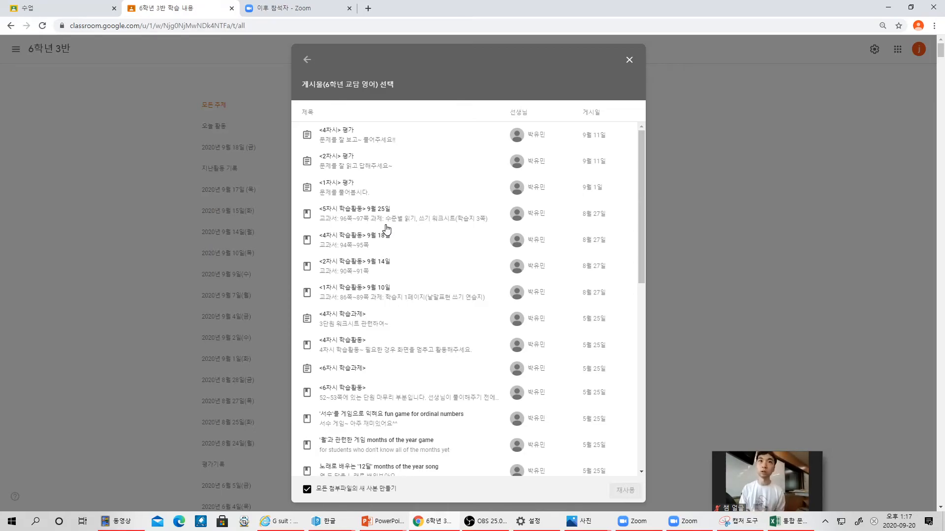
click(402, 222)
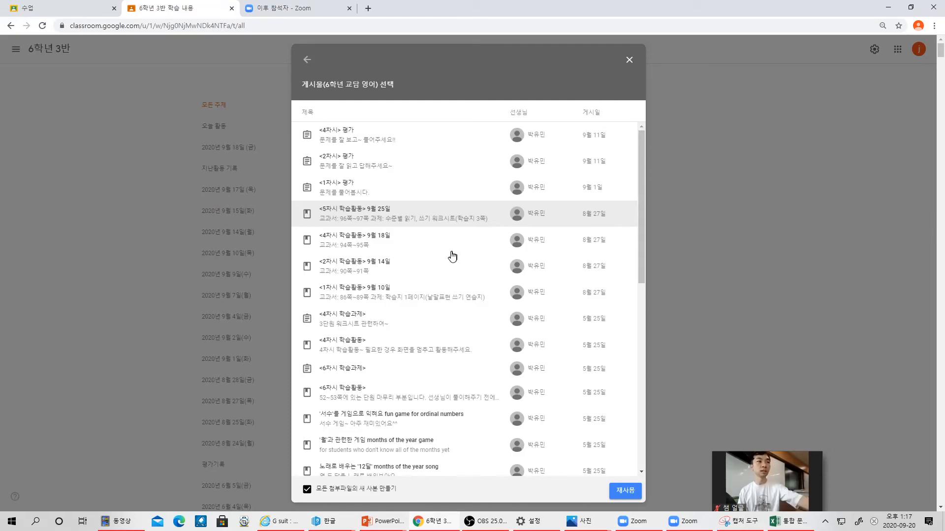
scroll(451, 257, down, 15)
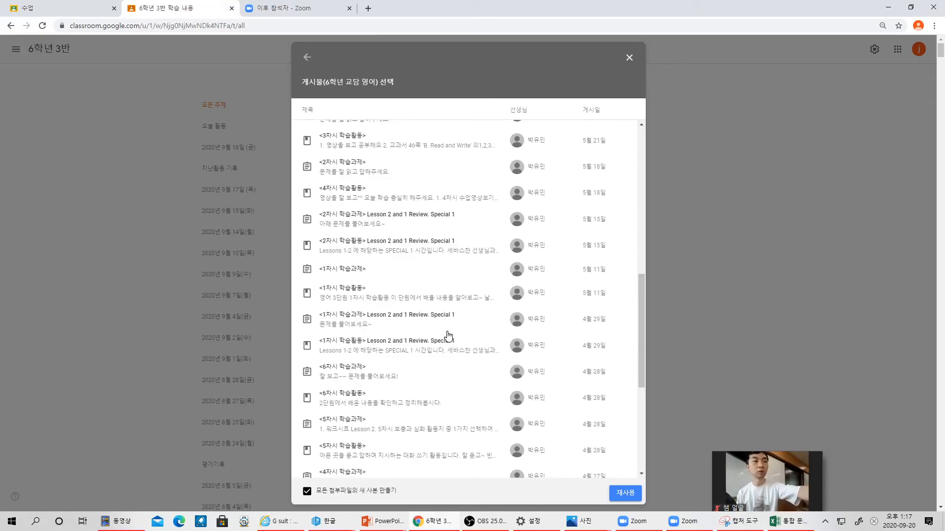
scroll(449, 340, up, 15)
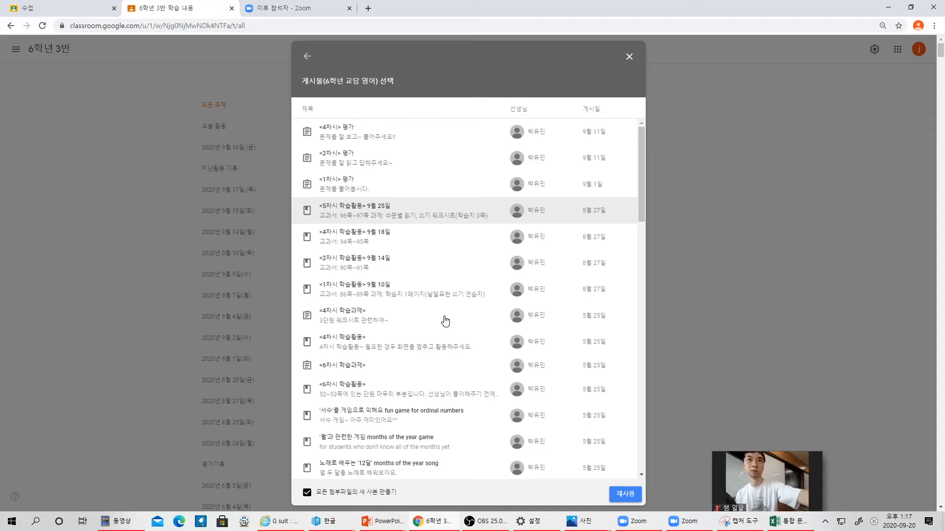
click(308, 57)
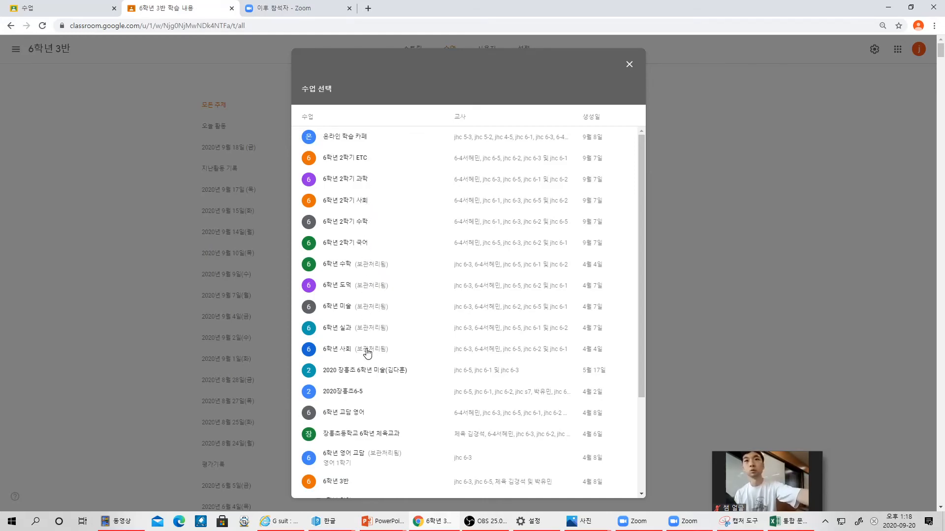
click(361, 203)
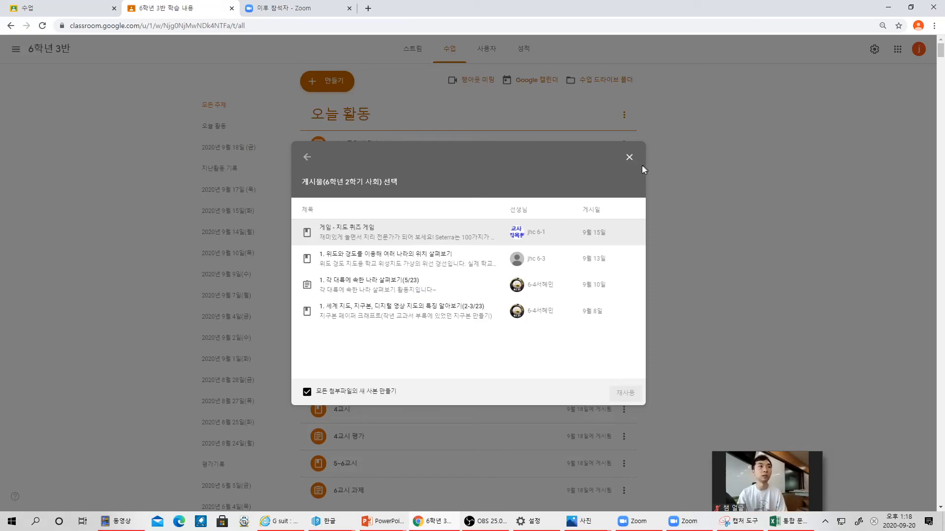
- Close the reuse picker and expand the 1교시 and 2교시 posts to view their lesson details
click(629, 158)
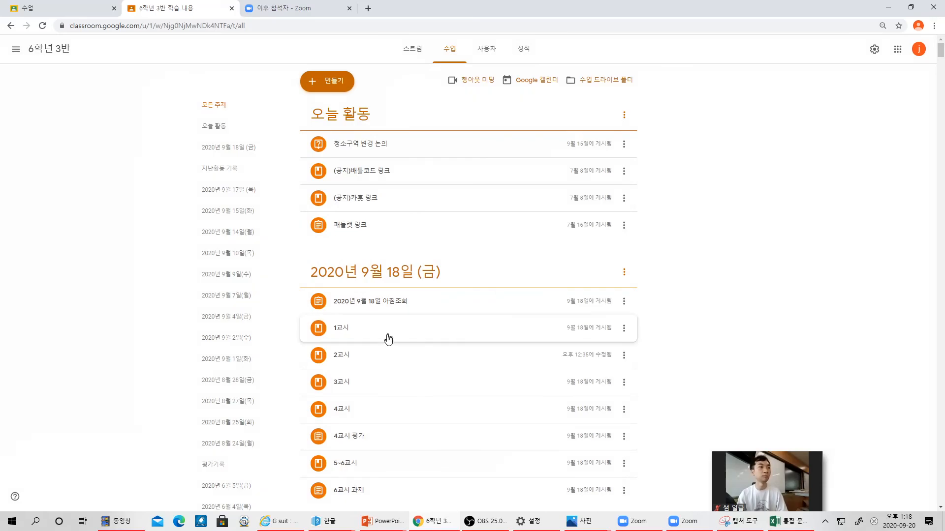
scroll(381, 320, down, 2)
click(363, 238)
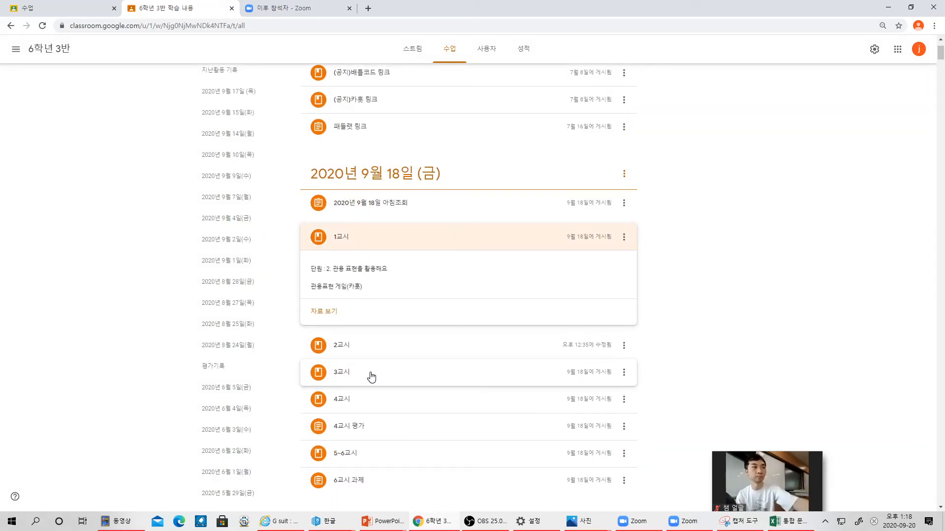
scroll(388, 374, down, 3)
scroll(387, 374, down, 2)
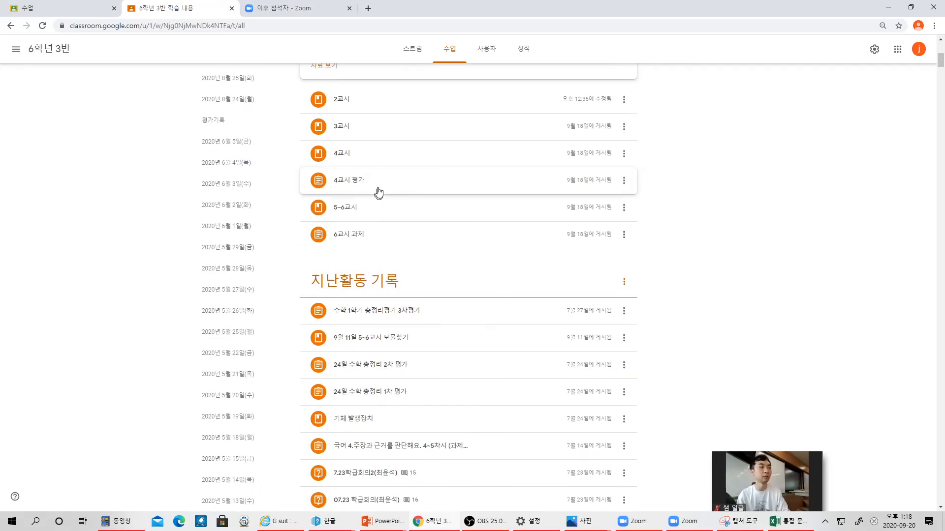
click(355, 100)
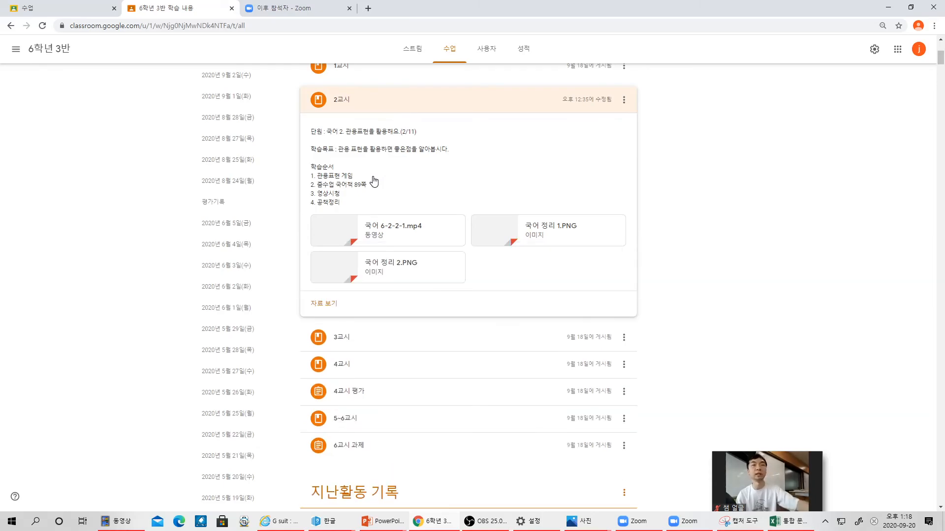
scroll(382, 199, up, 1)
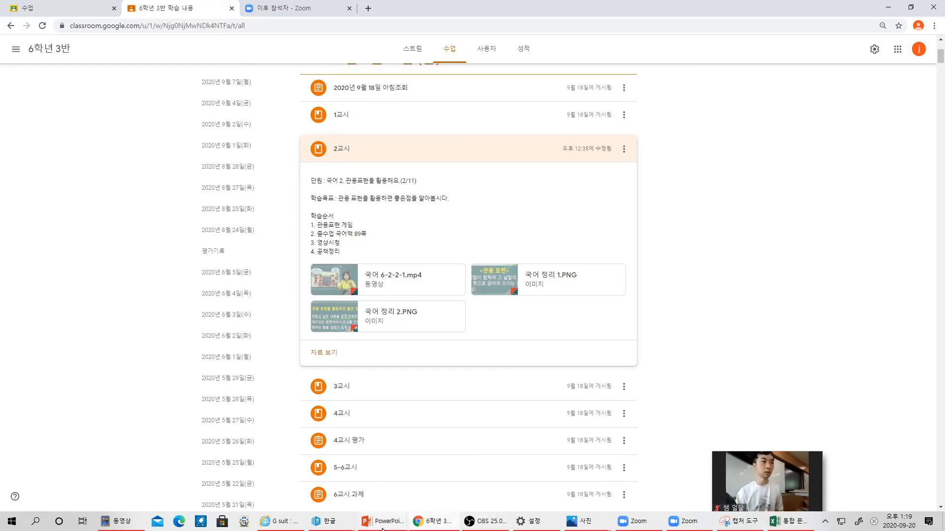
- Start the PowerPoint slide show from slide 9 and advance to the THANK YOU slide
mouse_move(415, 525)
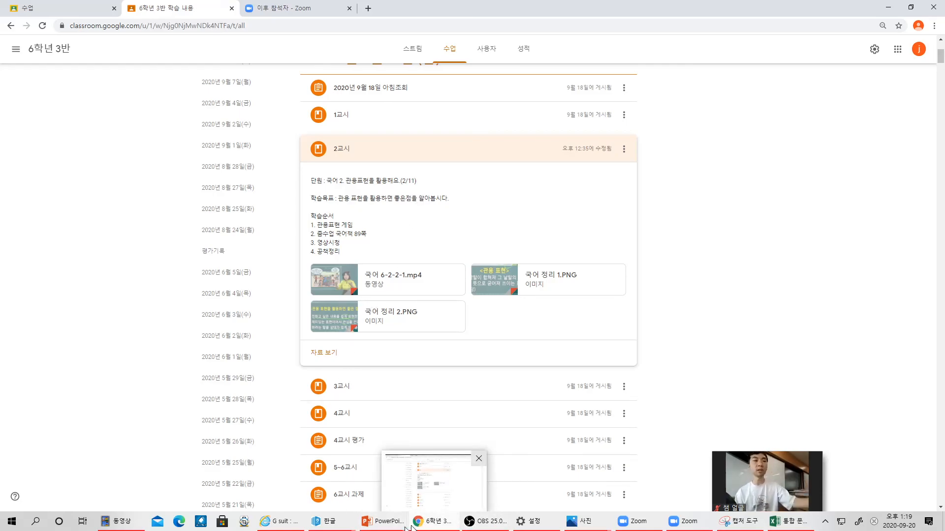
mouse_move(384, 522)
mouse_move(327, 497)
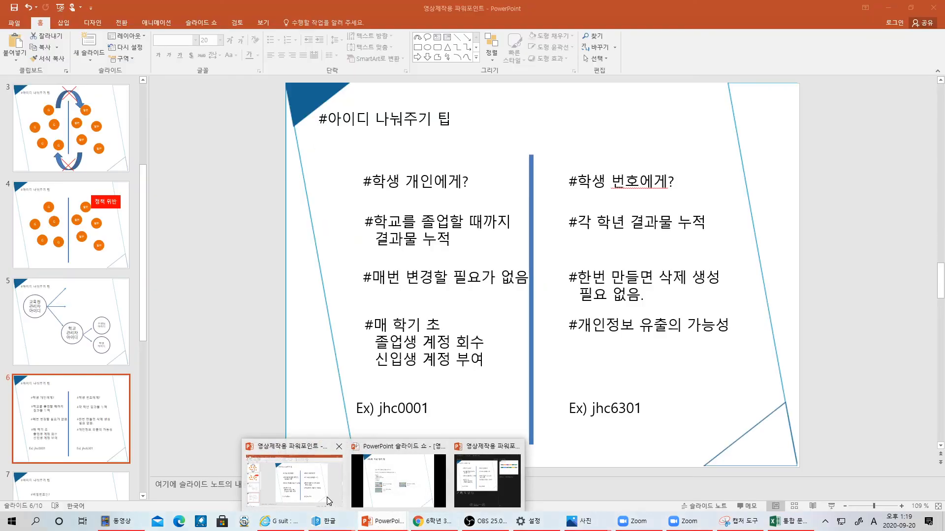
click(308, 485)
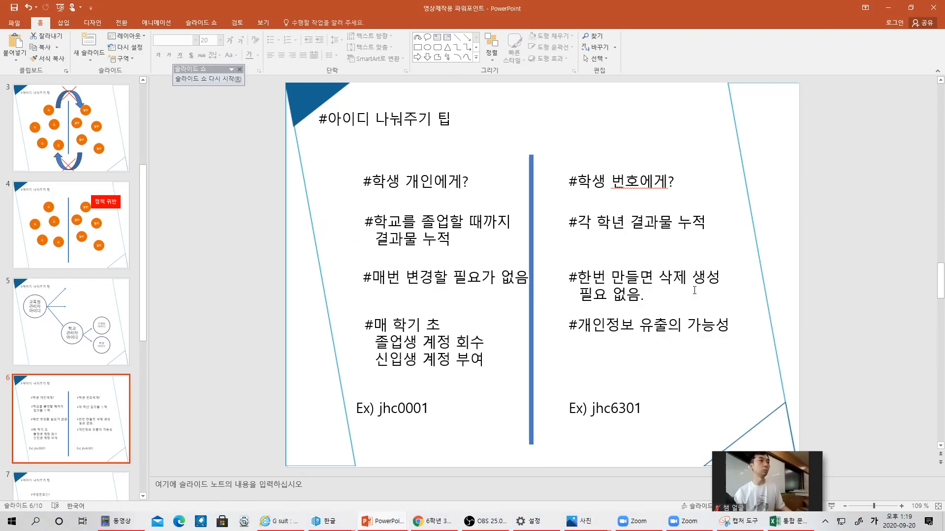
key(Down)
key(Down)
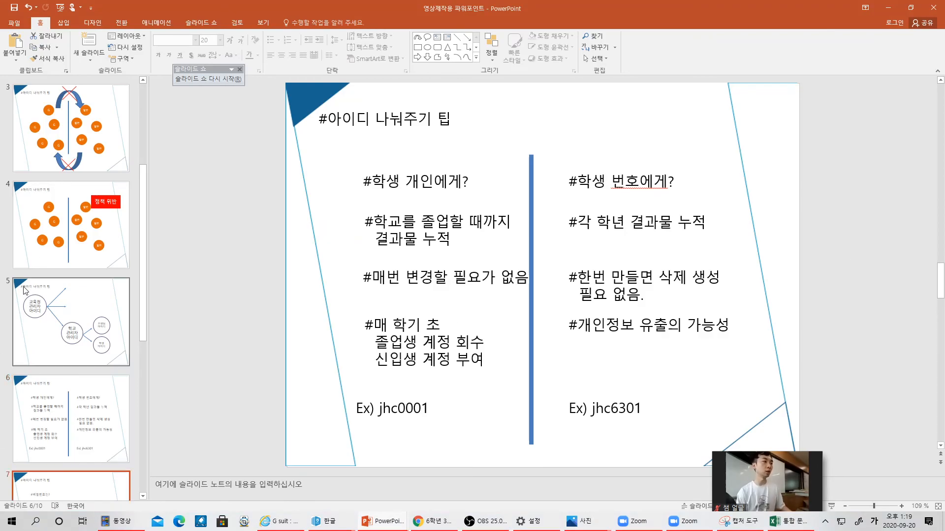
key(Down)
key(Down)
key(Up)
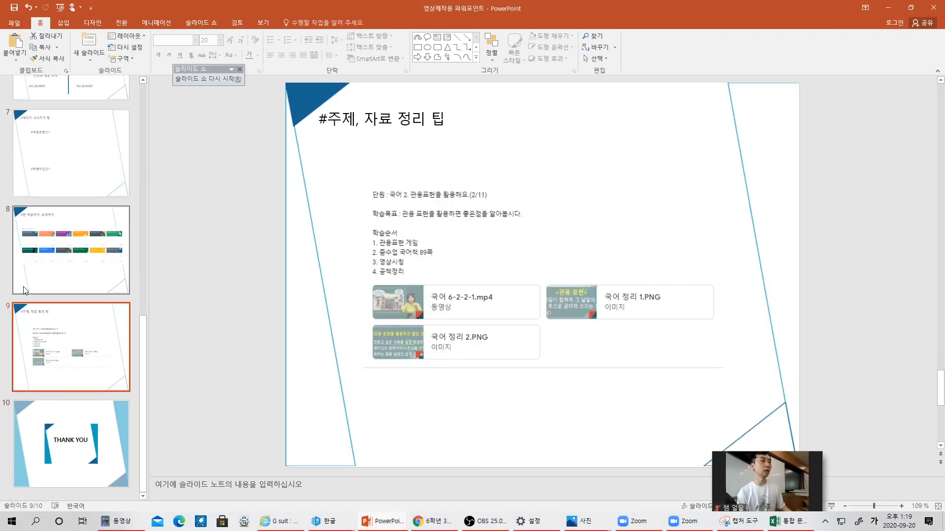
key(shift+F5)
key(Down)
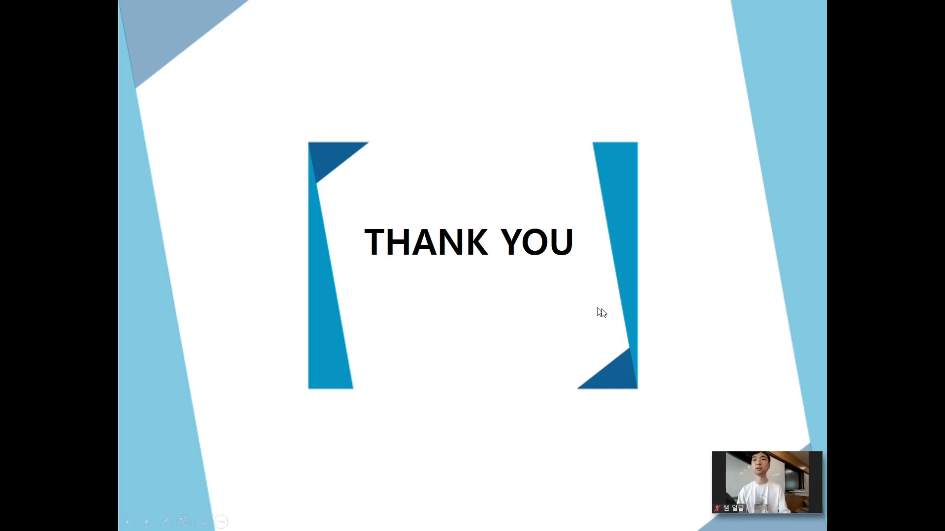
mouse_move(805, 487)
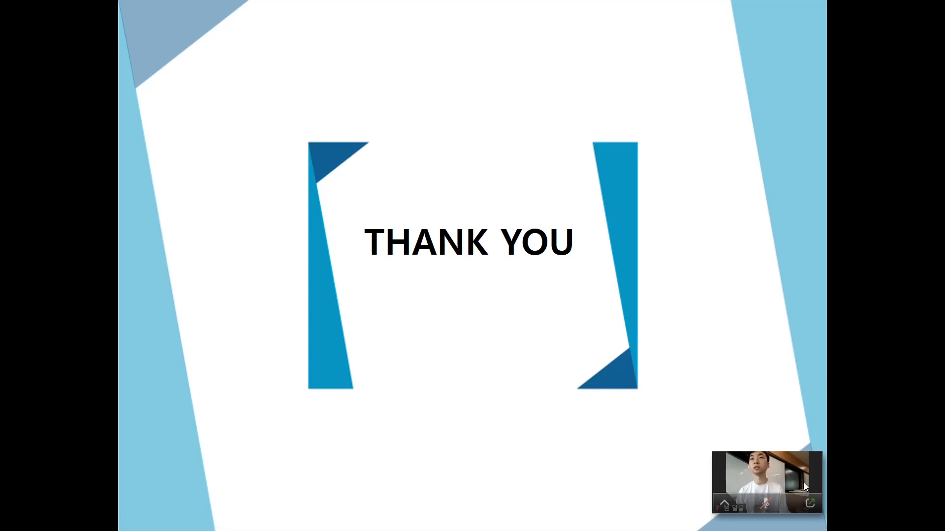